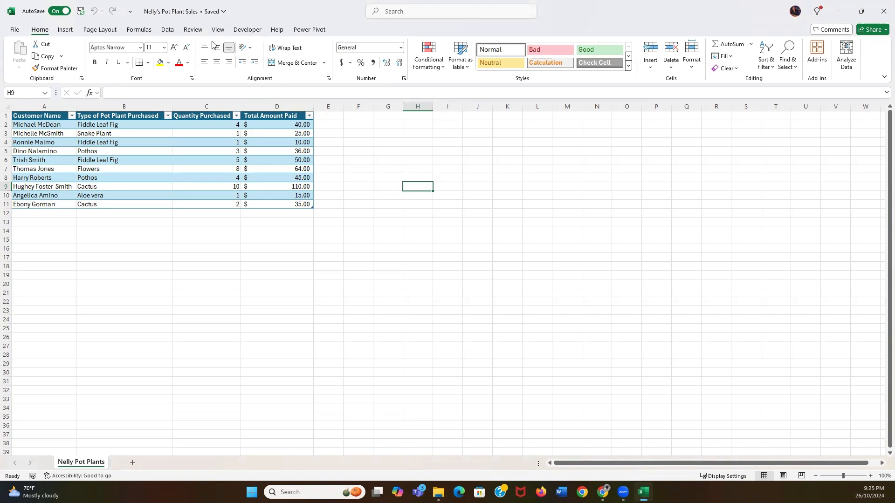
Show the Developer tab, select G3, and open the File backstage view
left_click(248, 29)
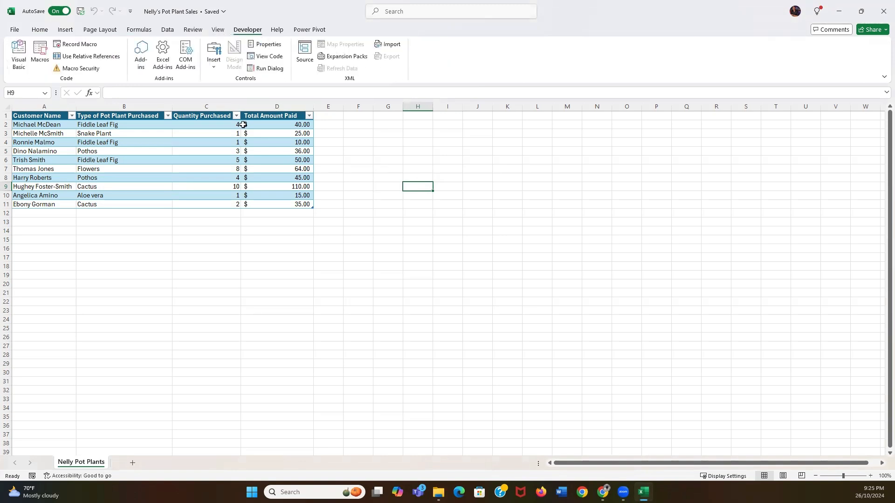
left_click(392, 134)
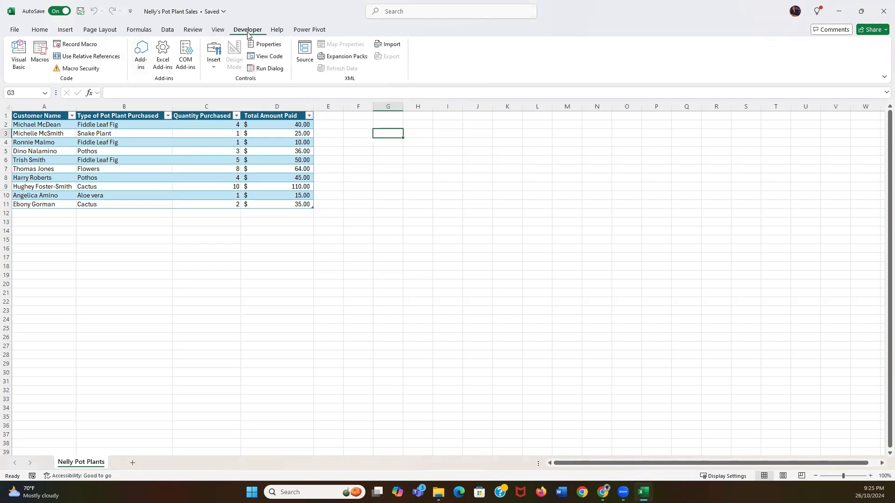
left_click(15, 31)
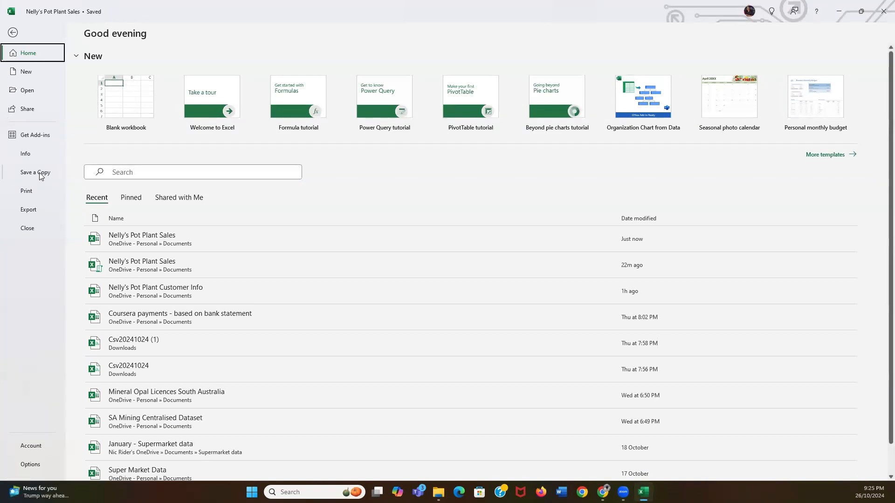
Save a macro-enabled (.xlsm) copy named Nelly's Pot Plant Sales 1
left_click(41, 176)
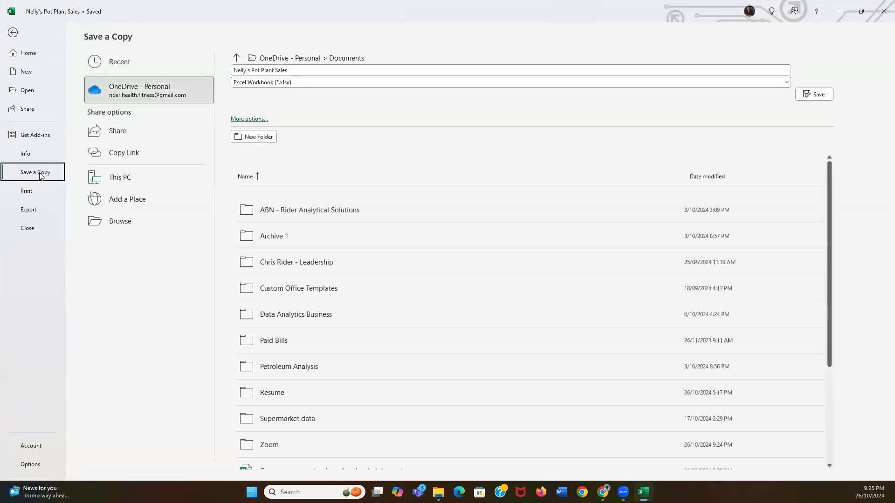
left_click(290, 83)
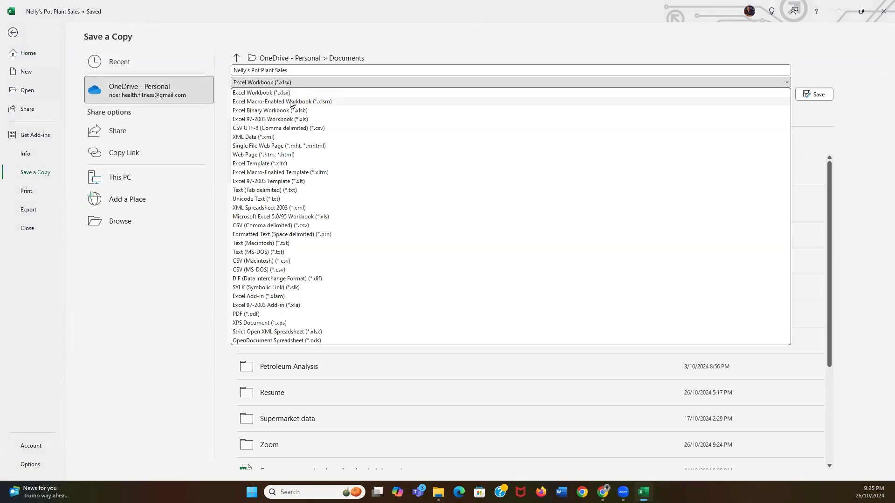
left_click(291, 101)
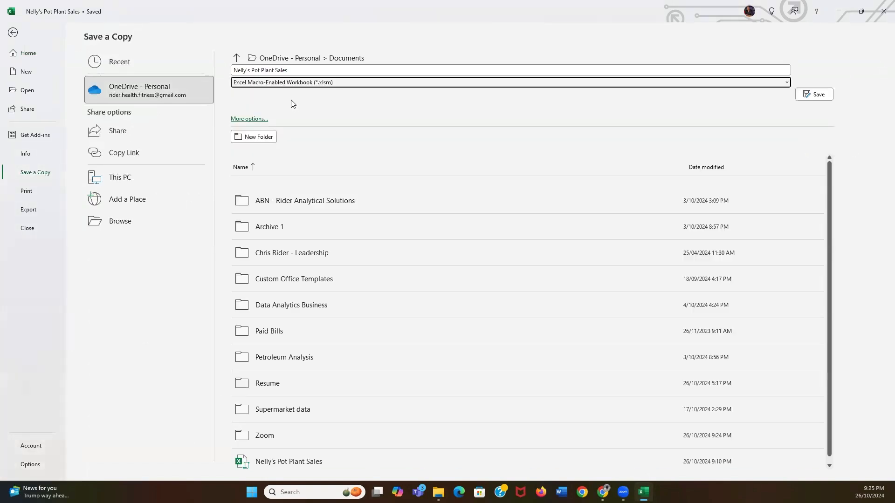
left_click(299, 71)
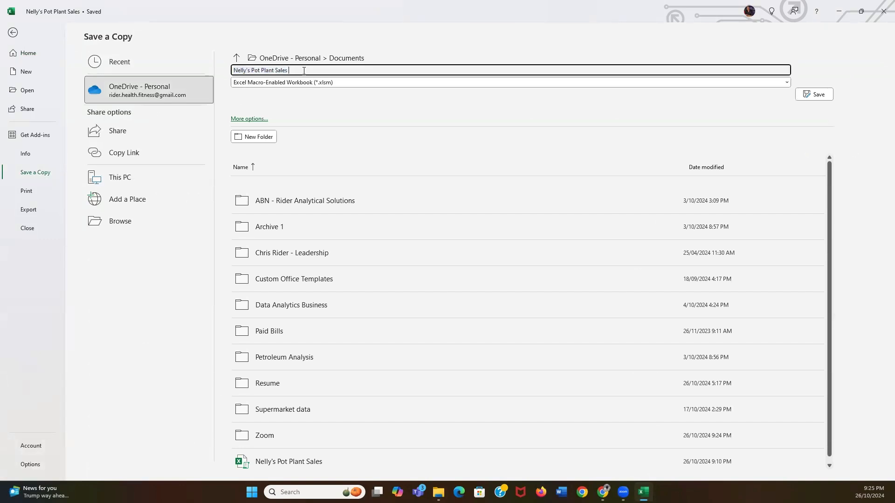
type("1")
left_click(816, 95)
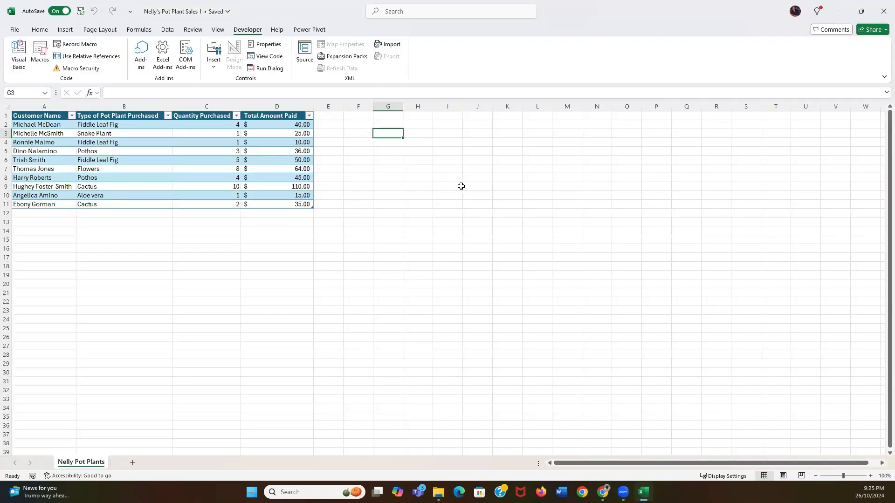
Select I4, then begin recording a new macro stored in This Workbook
left_click(422, 185)
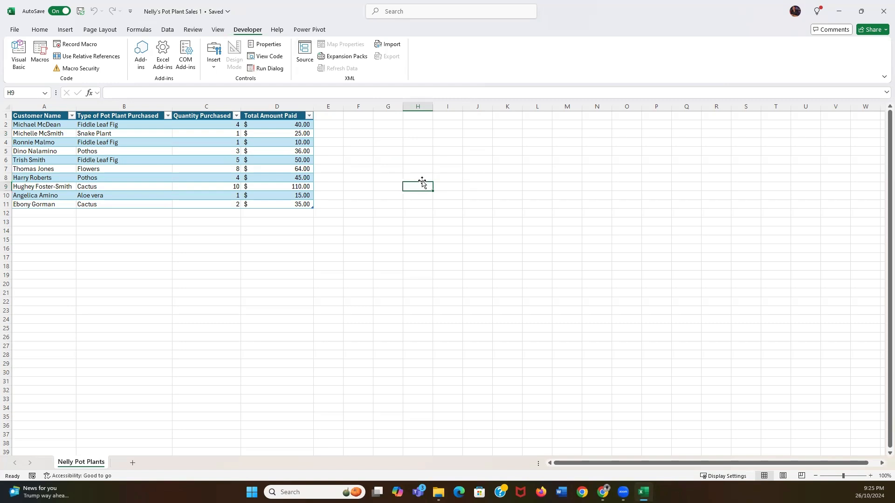
left_click(420, 157)
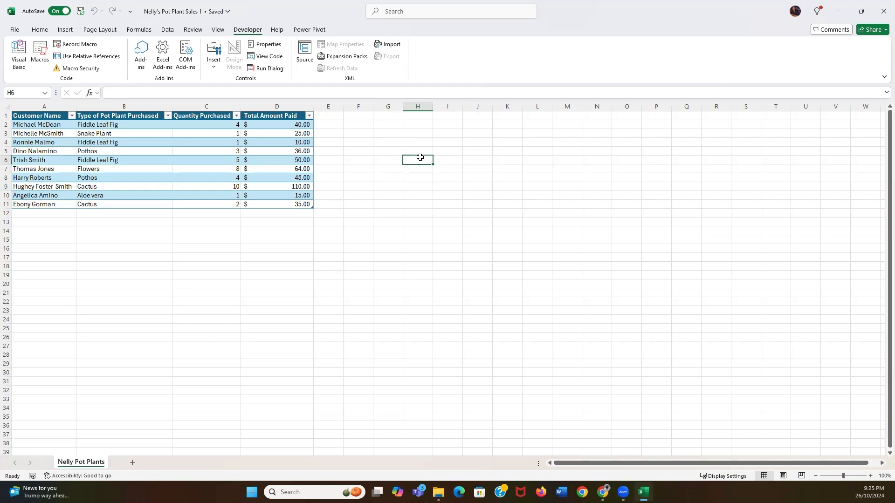
left_click(447, 145)
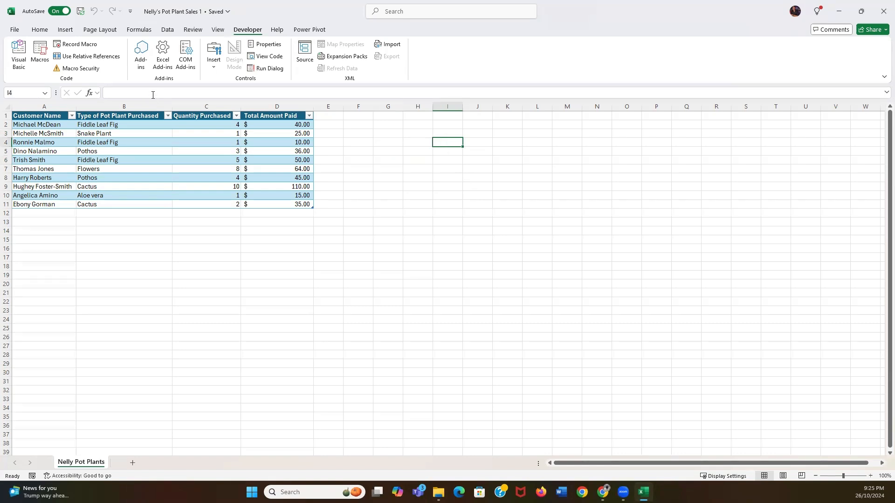
left_click(77, 45)
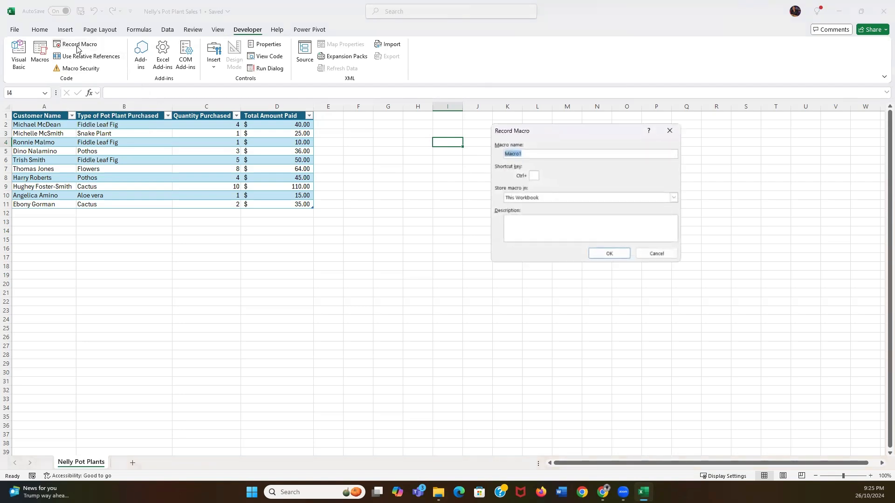
left_click(557, 153)
left_click(604, 254)
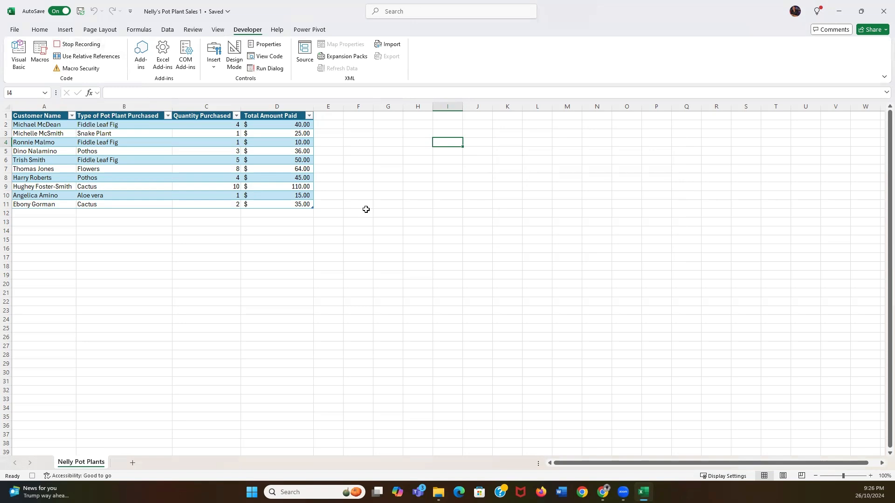
Chart columns B and D as a recommended Clustered Column chart placed beside the table
left_click(136, 104)
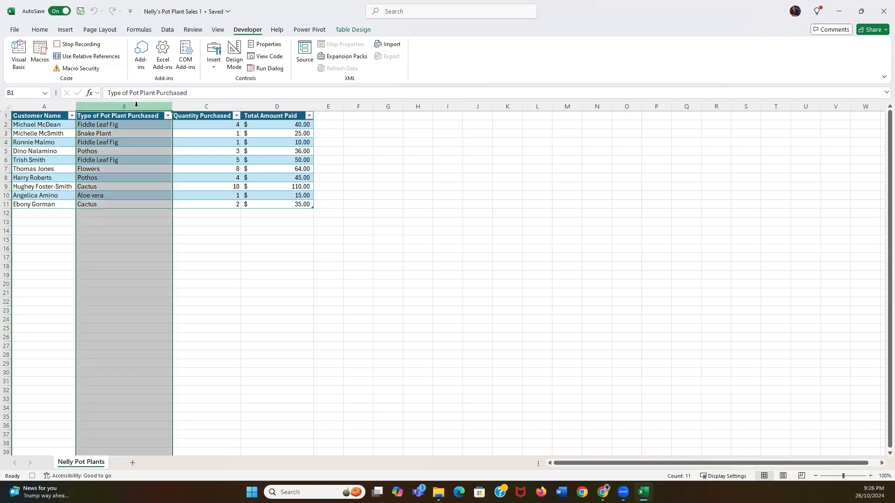
left_click(265, 104, "ctrl")
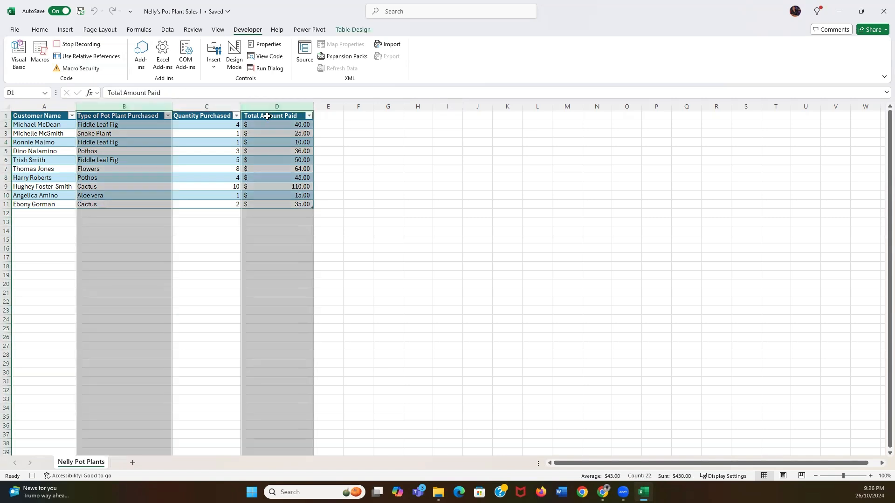
left_click(46, 31)
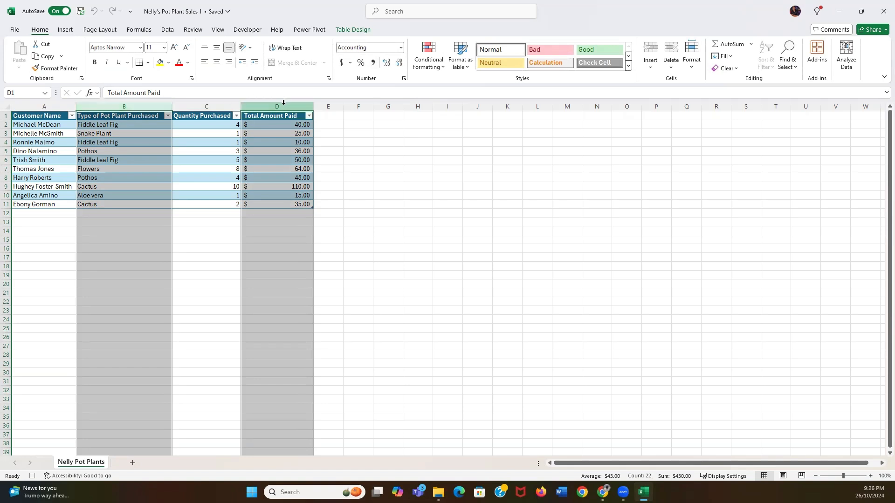
left_click(65, 29)
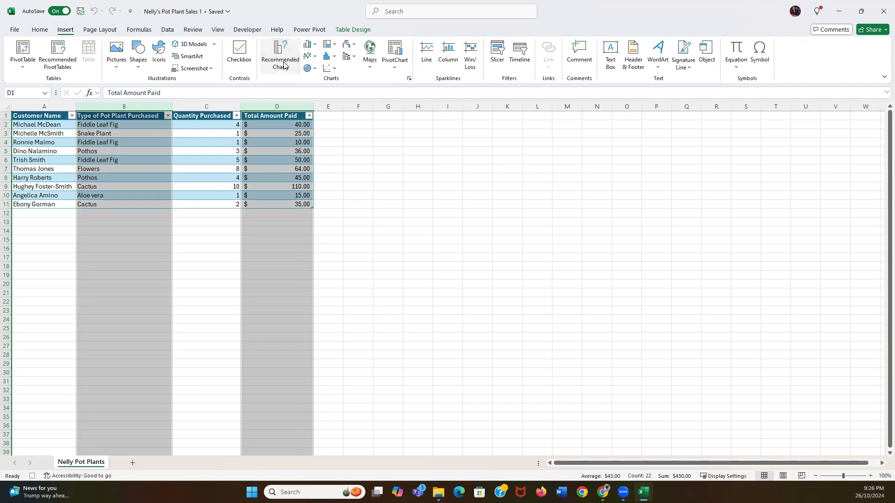
left_click(284, 65)
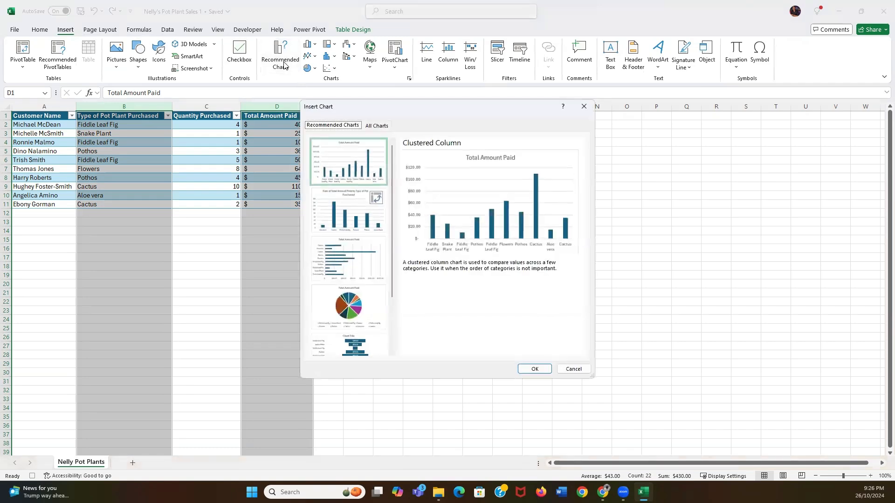
left_click(540, 368)
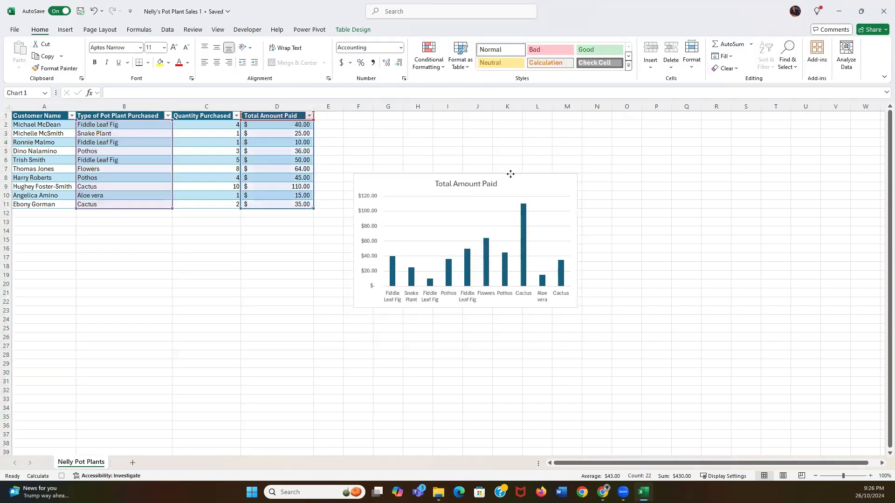
left_click_drag(510, 174, 508, 136)
Enlarge the chart across columns F to S and preview lighter chart styles
left_click_drag(575, 269, 743, 345)
left_click(567, 148)
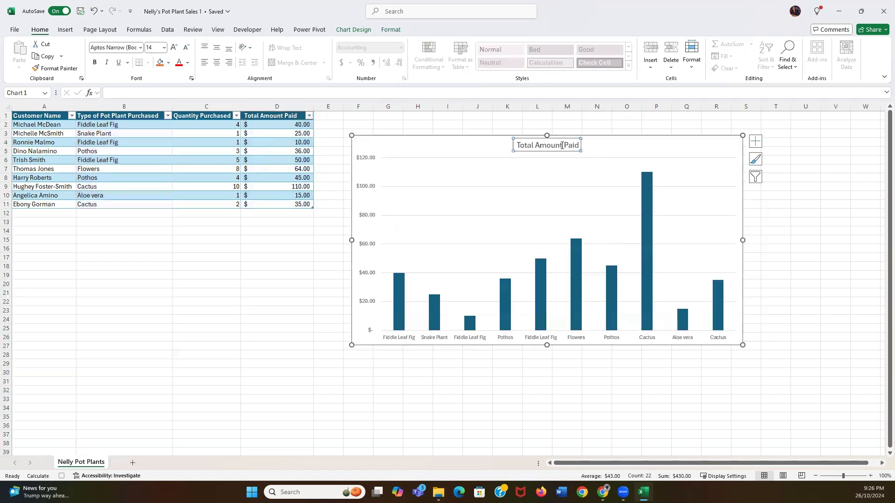
left_click(756, 159)
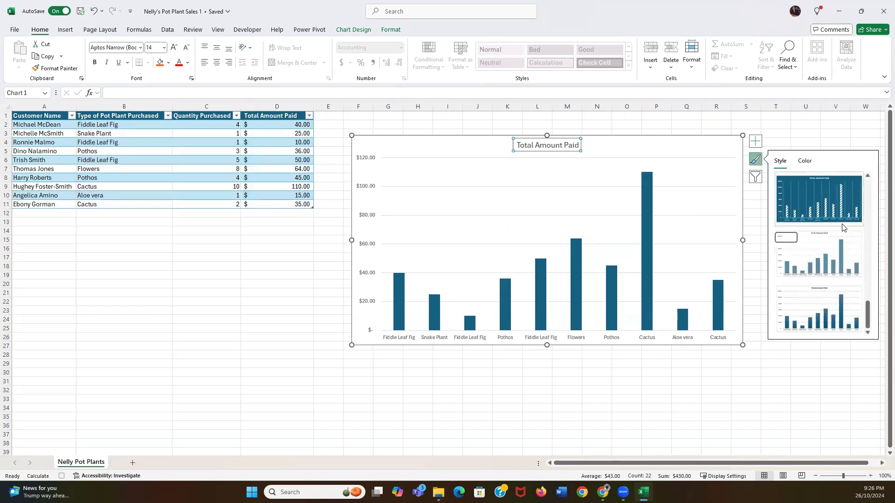
left_click(834, 251)
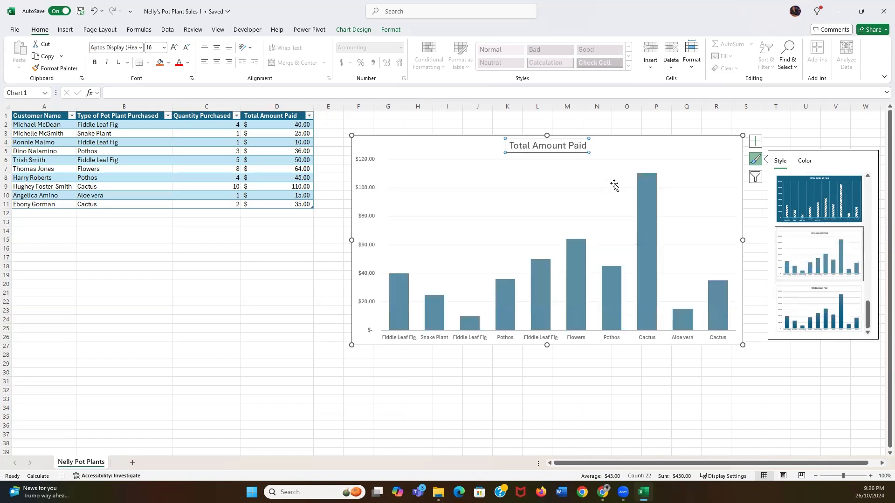
left_click(560, 145)
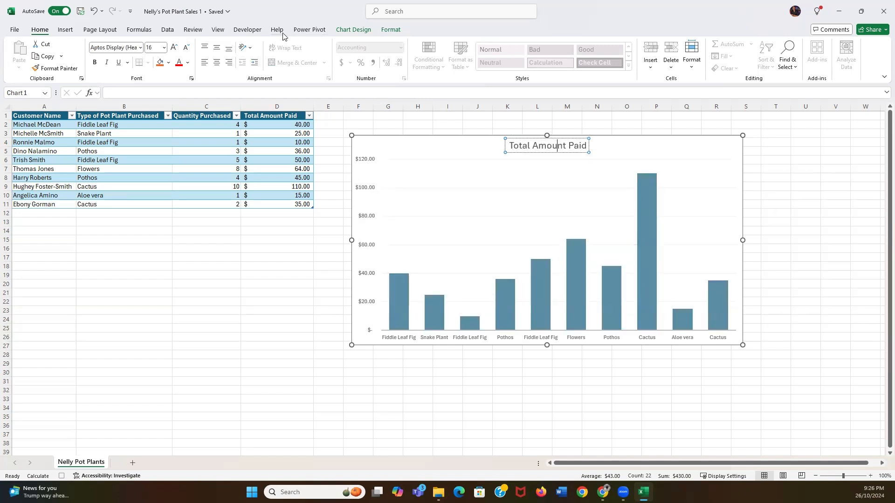
Apply Chart Style 4, adding value labels and a gradient background
left_click(353, 29)
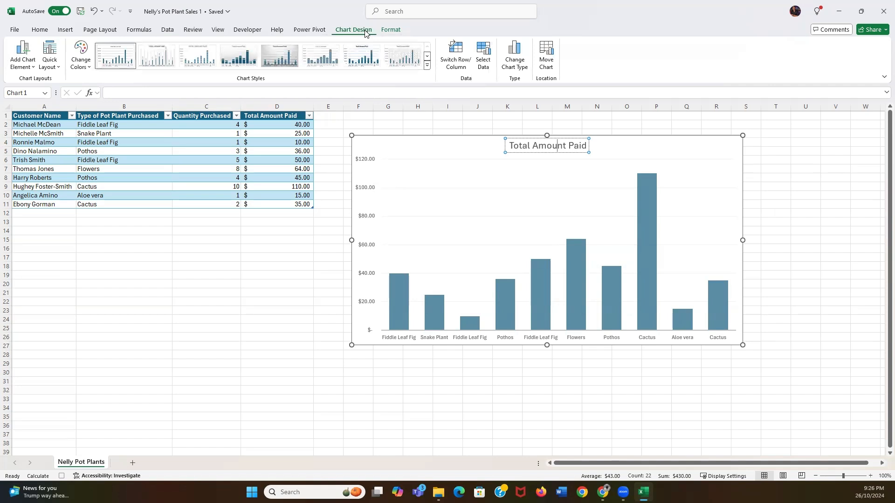
left_click(239, 56)
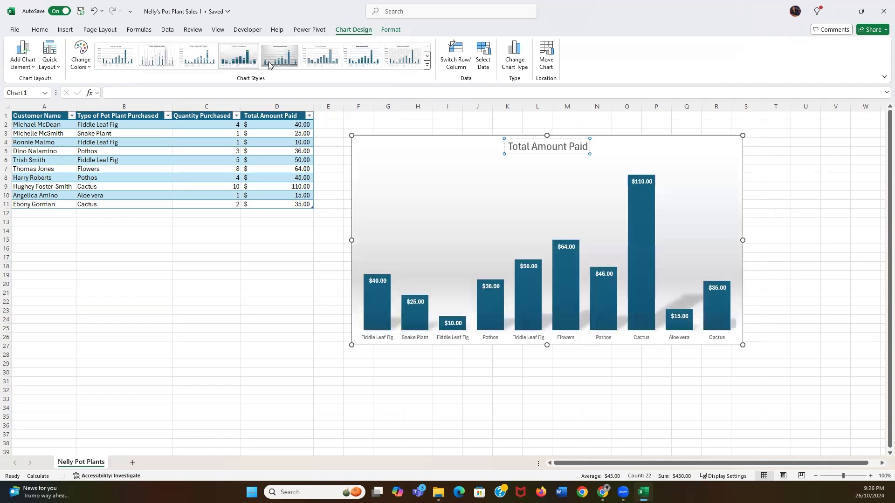
left_click(632, 209)
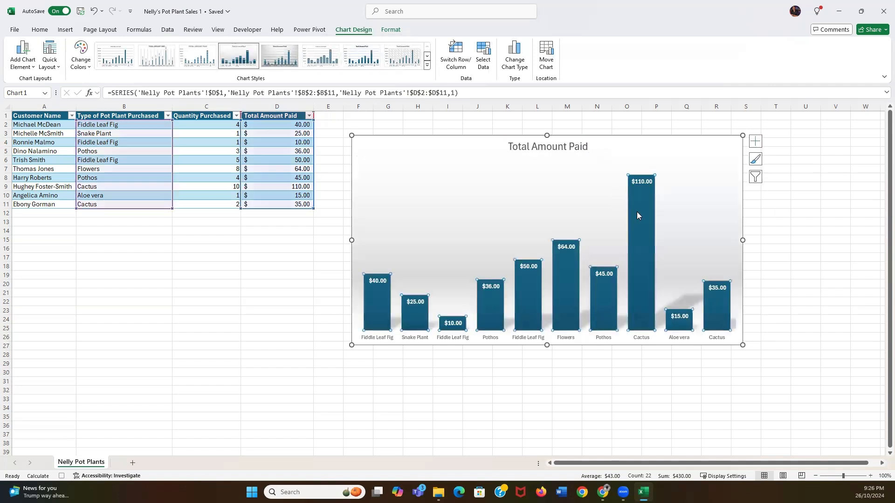
left_click(310, 116)
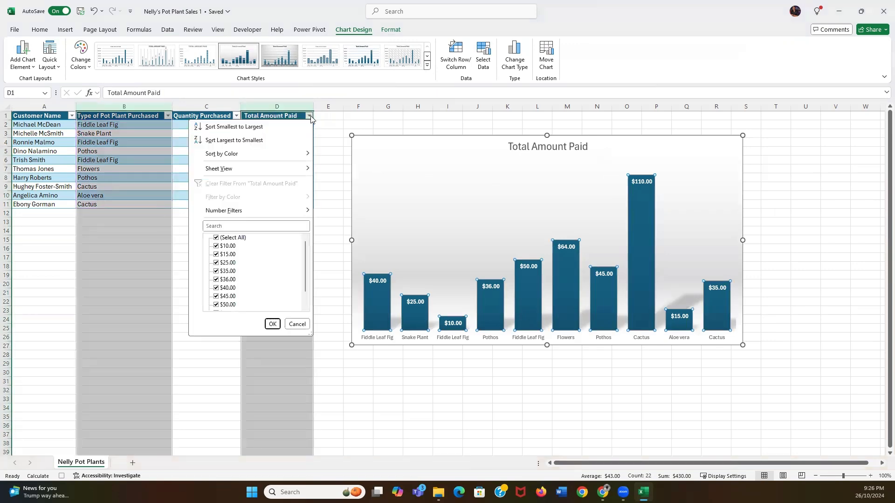
Sort the table by Total Amount Paid largest to smallest, then select the chart title
left_click(266, 139)
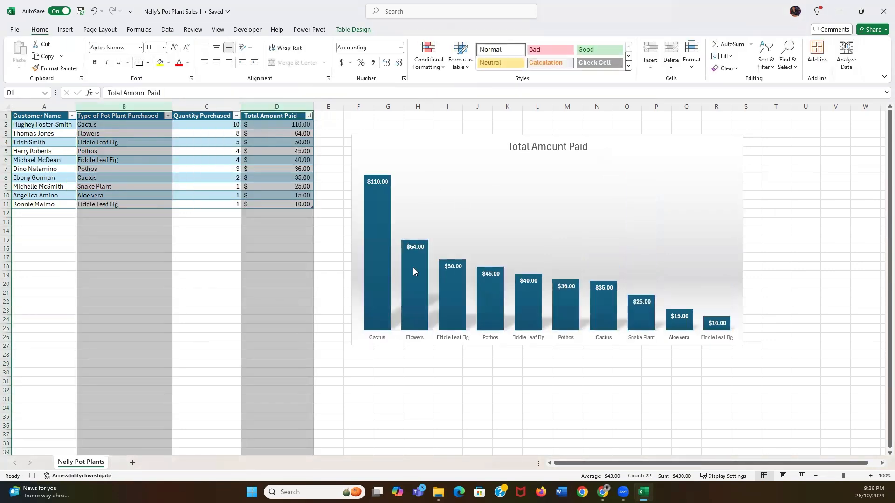
left_click(537, 146)
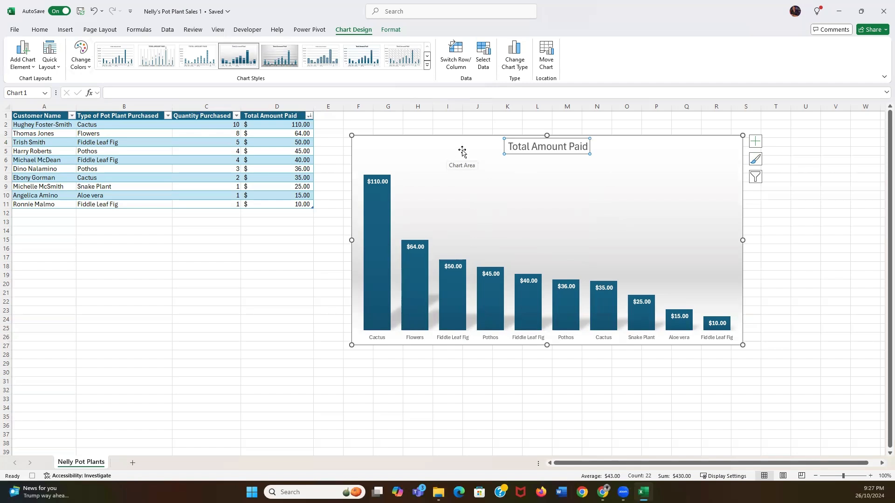
Retitle the chart 'Revenue by Plant' and make the title bold
mouse_move(473, 152)
left_mouse_down()
mouse_move(459, 140)
mouse_move(477, 144)
mouse_move(468, 141)
left_mouse_up()
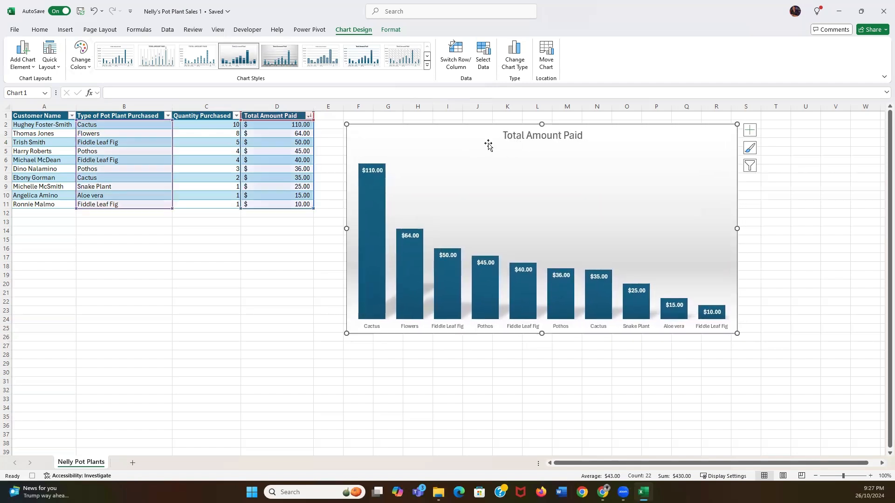
left_click(579, 135)
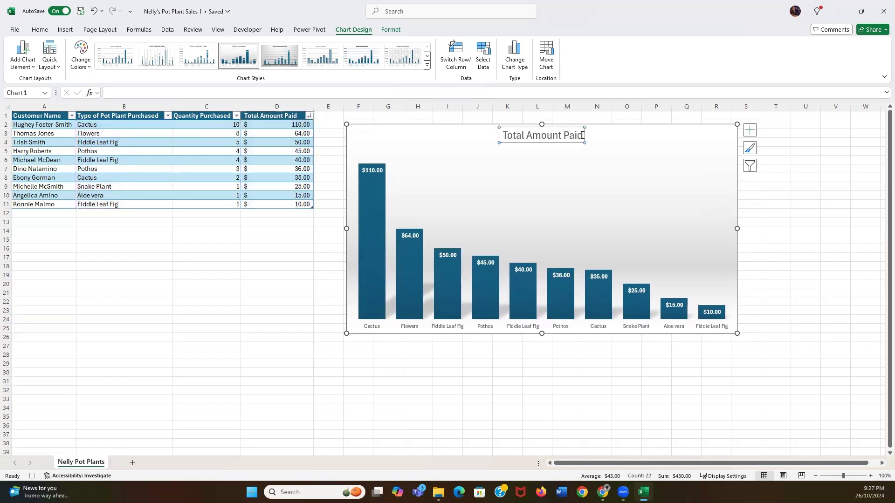
left_click_drag(583, 135, 451, 134)
type("Revenue by")
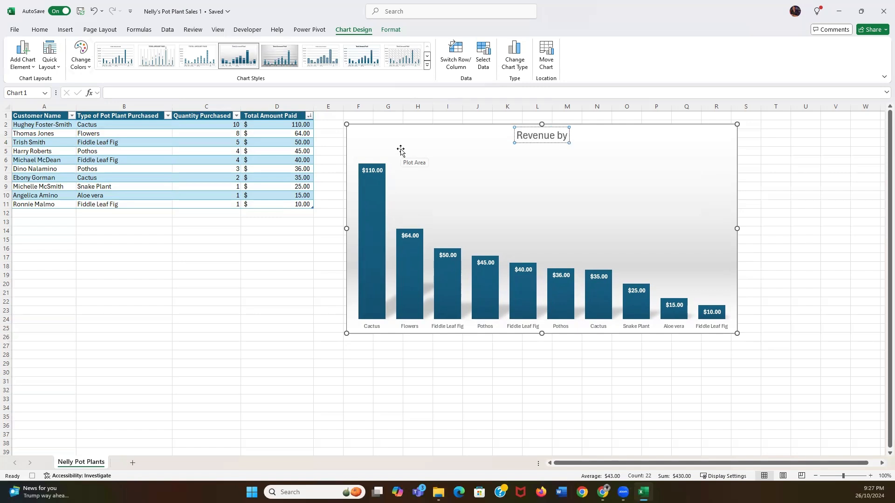
type(" Plant")
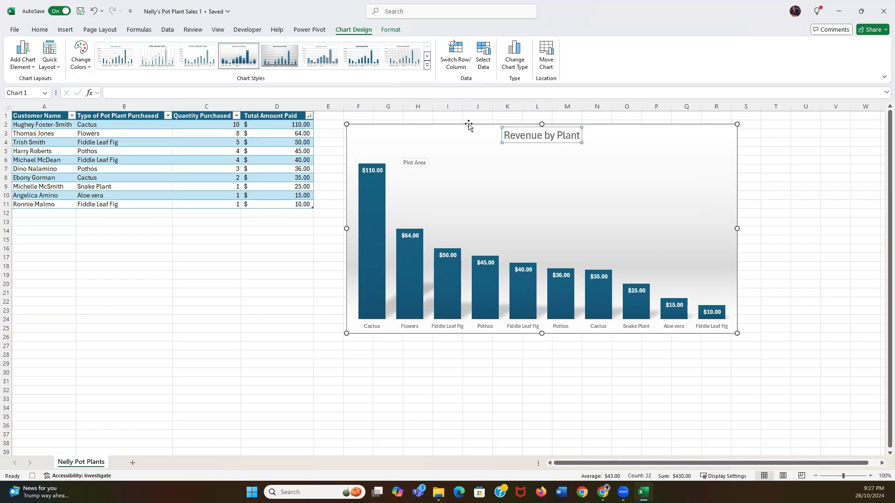
left_click_drag(505, 136, 648, 125)
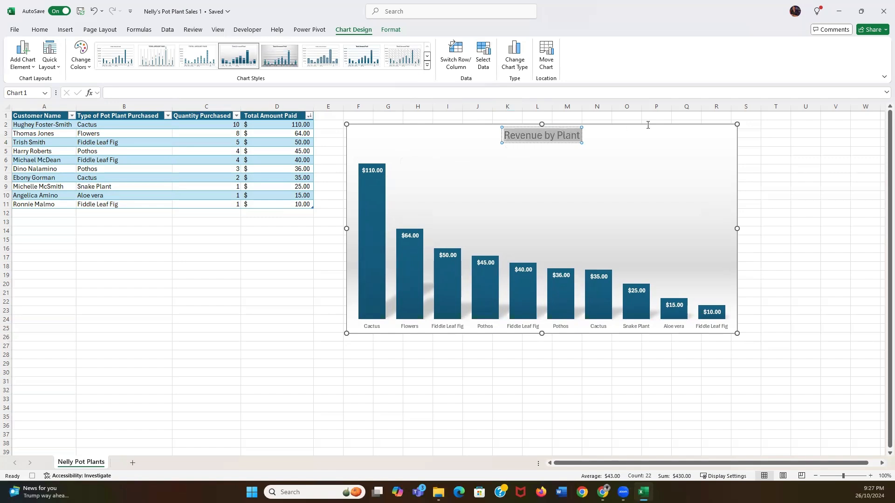
key("ctrl+b")
left_click(669, 139)
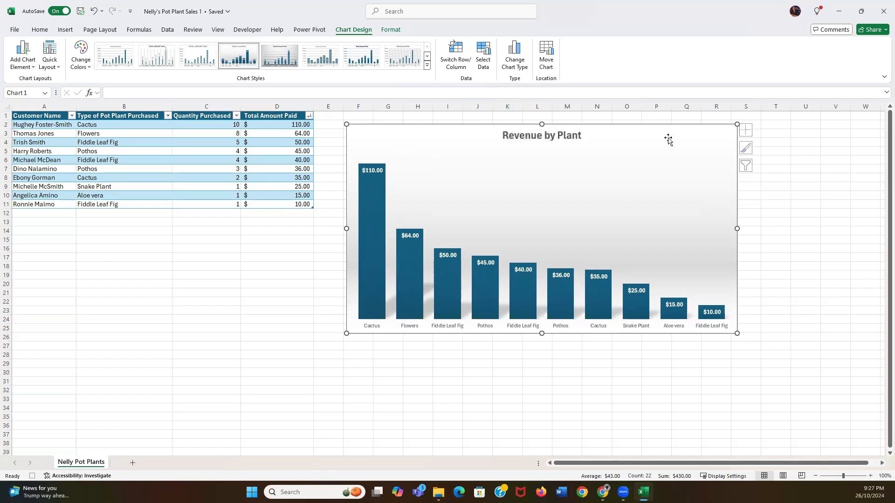
left_click(775, 222)
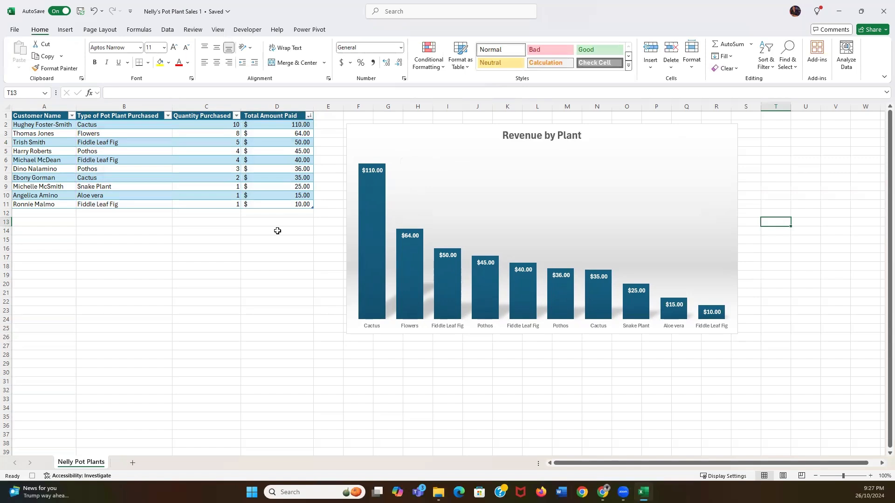
Stop the macro recording and select cell A20
left_click(248, 30)
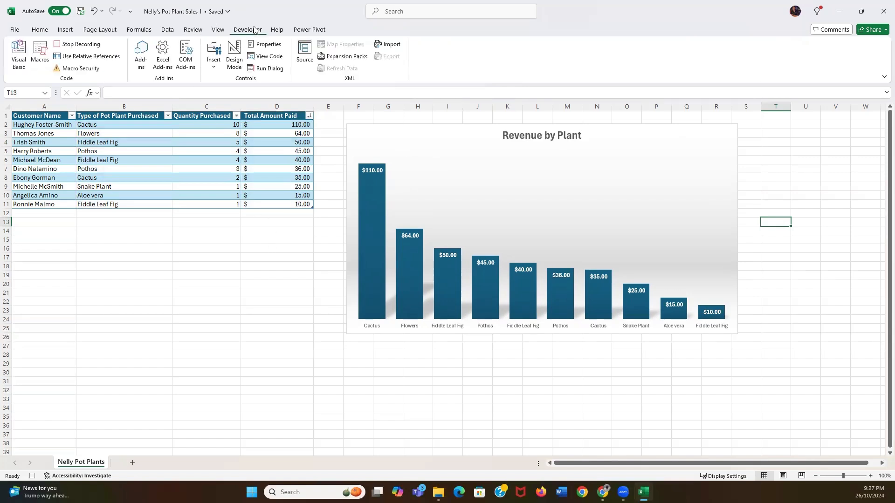
left_click(78, 44)
left_click(54, 301)
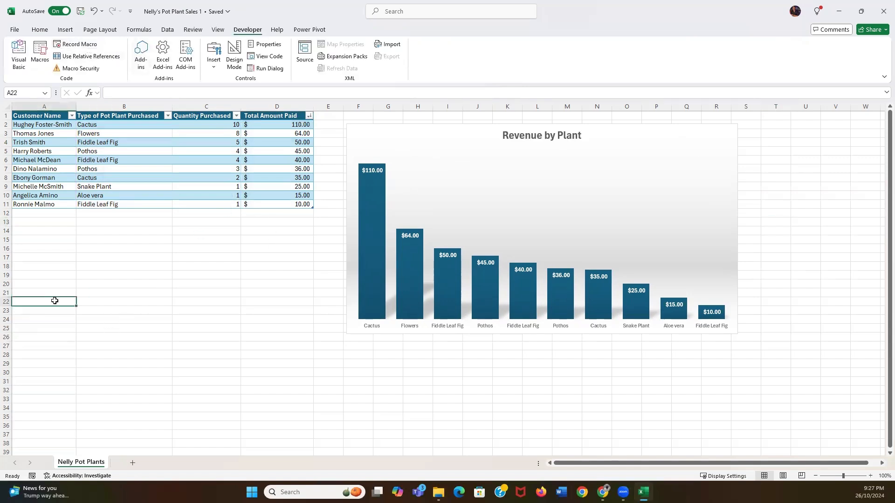
left_click(46, 283)
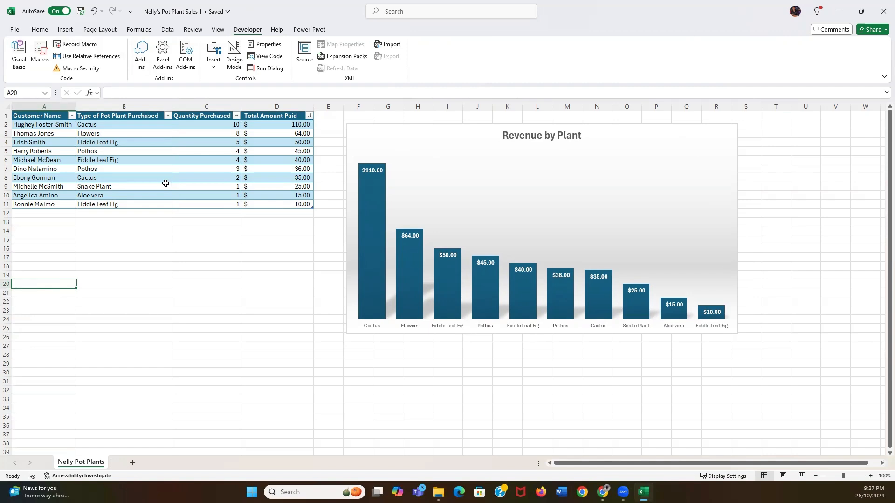
Run the recorded macro and move the new Total Amount Paid chart below the table
left_click(41, 57)
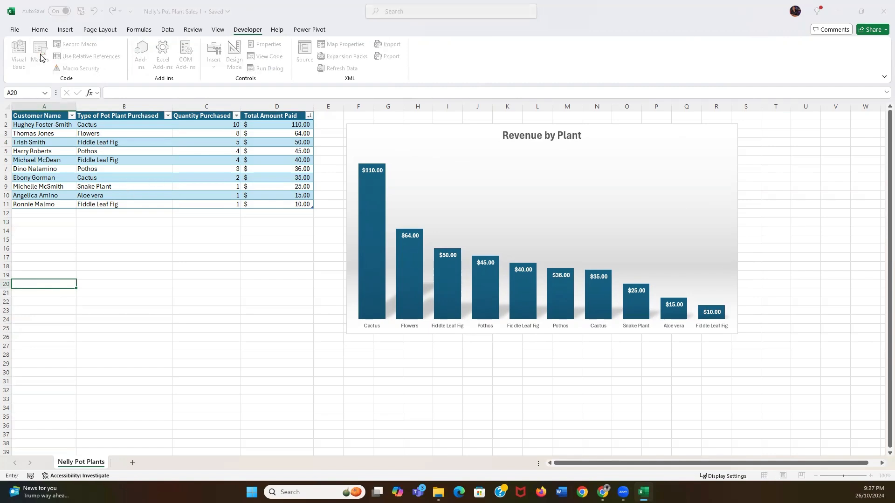
left_click(658, 136)
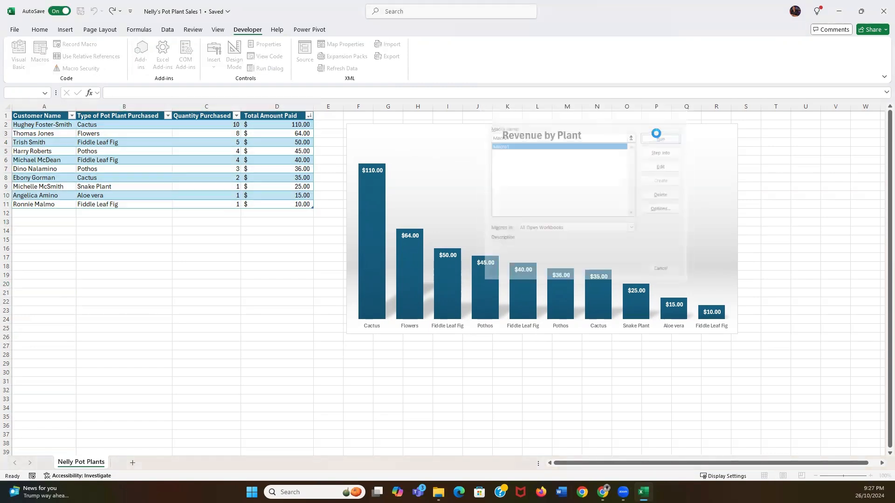
left_click_drag(511, 236, 241, 255)
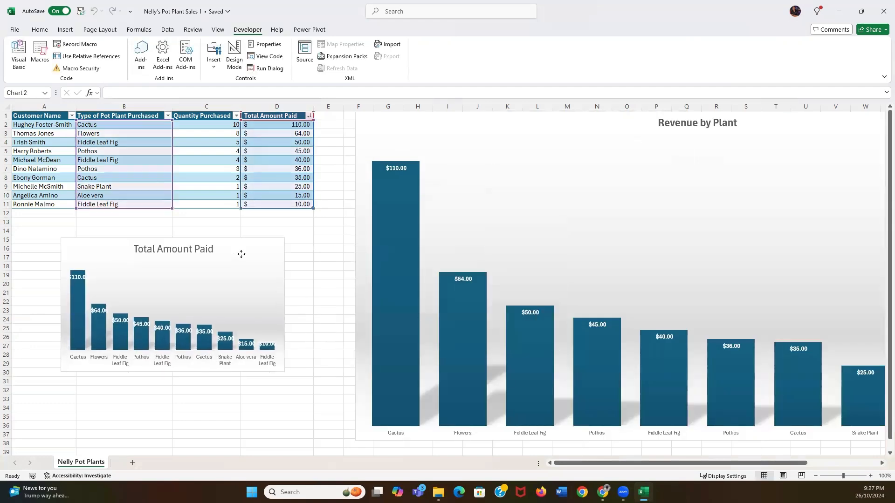
Enlarge the Total Amount Paid chart and fine-tune its position below the sales table
left_click_drag(283, 371, 610, 453)
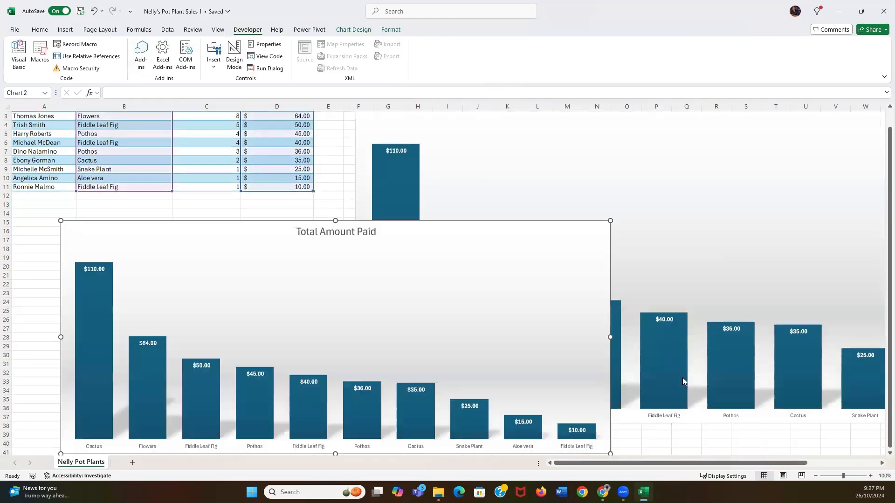
scroll(569, 254, "down", 4)
scroll(613, 273, "up", 5)
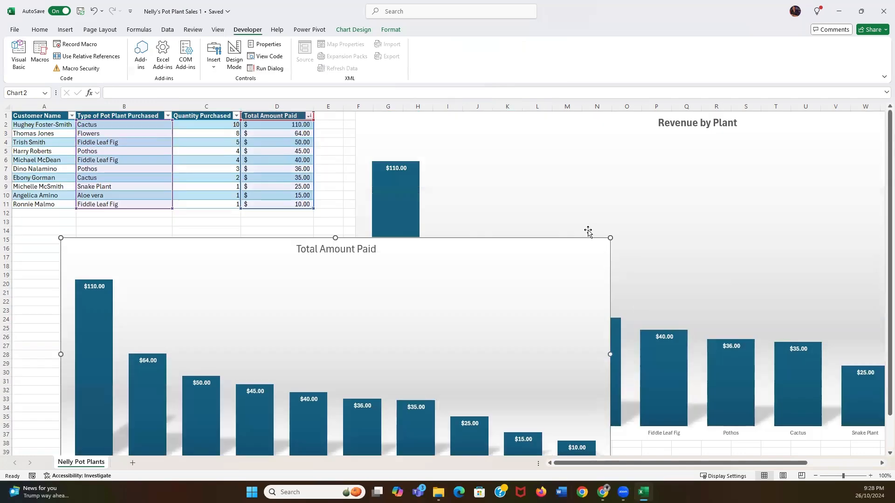
mouse_move(468, 253)
left_mouse_down()
mouse_move(443, 257)
mouse_move(455, 265)
left_mouse_up()
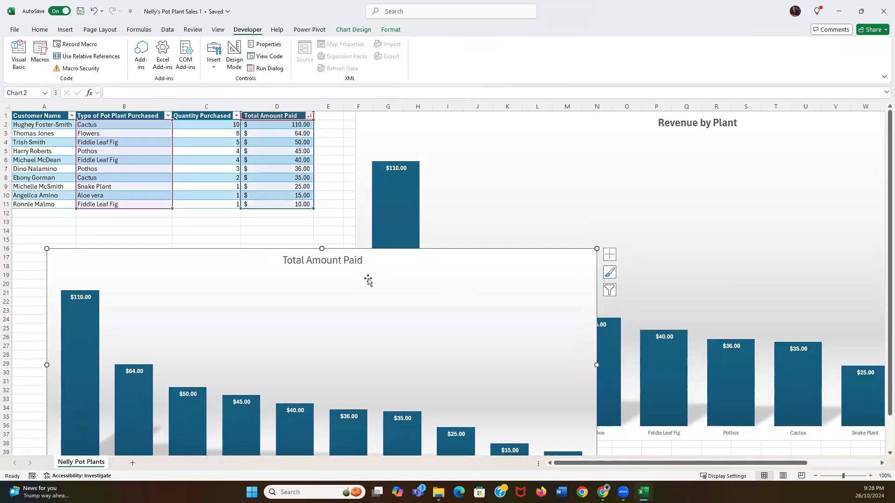
scroll(412, 292, "down", 3)
scroll(495, 297, "up", 2)
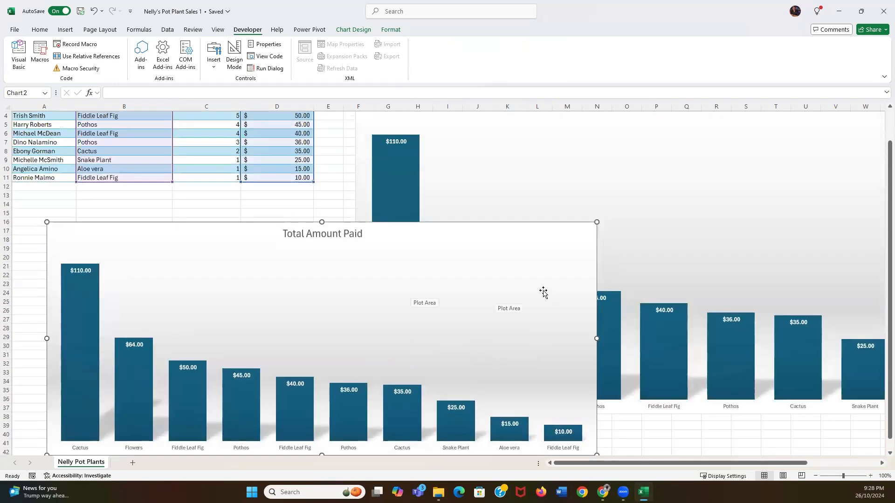
left_click_drag(488, 237, 404, 250)
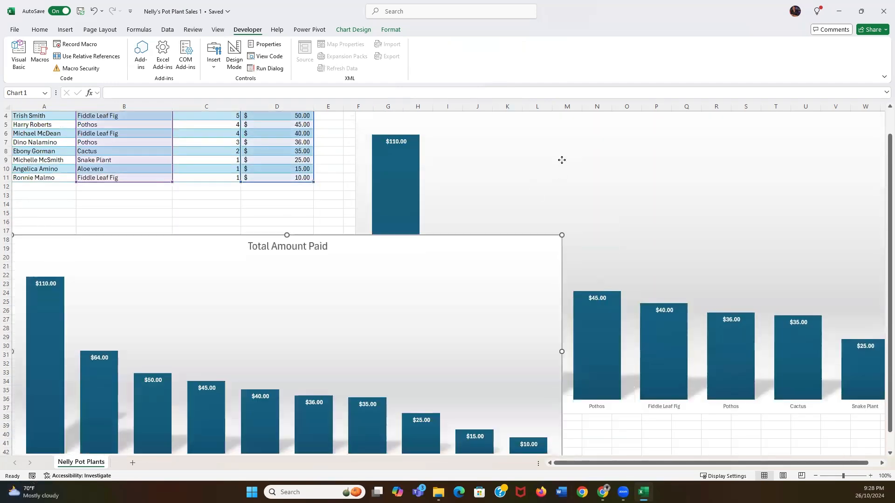
Shrink the Revenue by Plant chart into the top right area
left_click(435, 176)
scroll(435, 176, "up", 1)
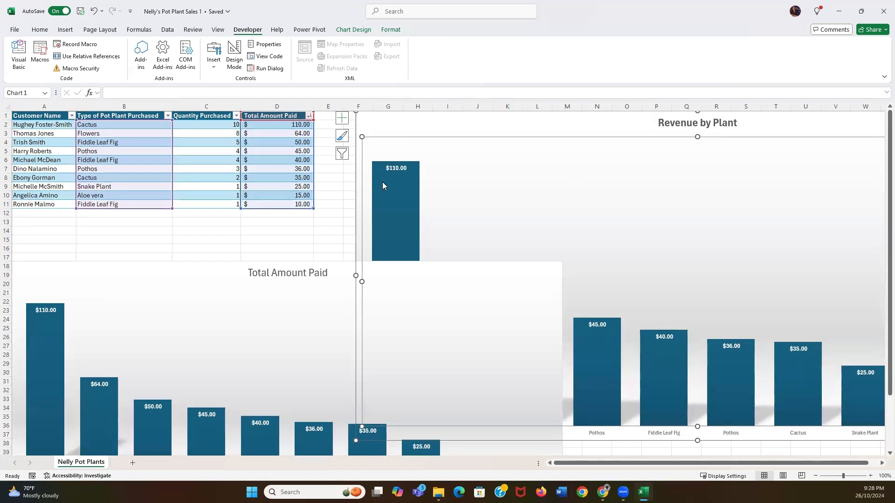
left_click_drag(358, 440, 519, 239)
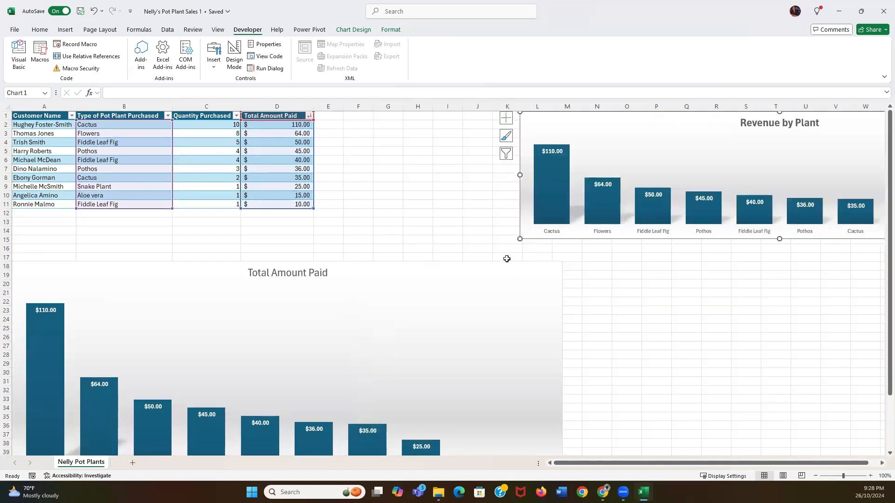
Move and resize the Total Amount Paid chart to fit beneath the Revenue by Plant chart
left_click(476, 290)
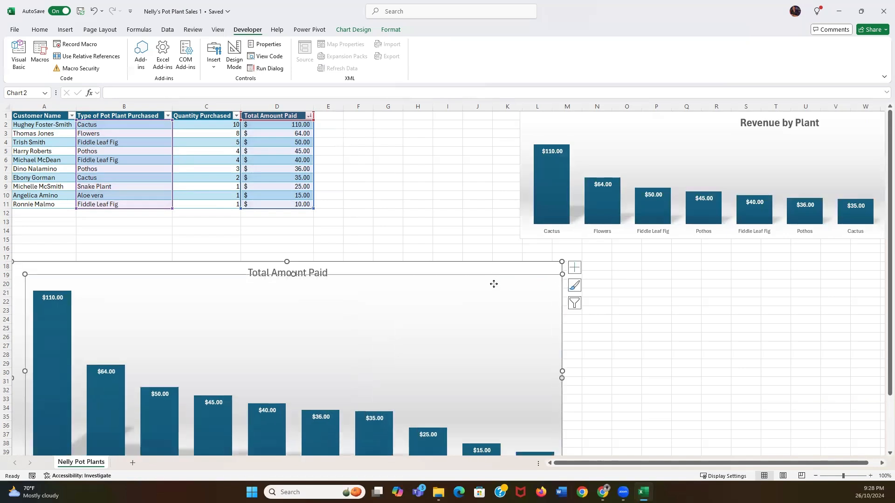
left_click_drag(472, 280, 643, 250)
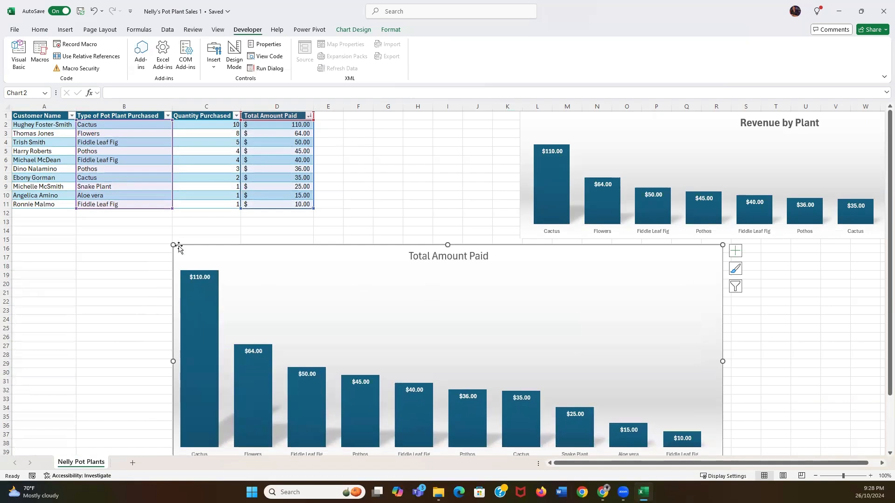
left_click_drag(179, 248, 307, 262)
mouse_move(587, 276)
left_mouse_down()
mouse_move(561, 266)
mouse_move(596, 276)
left_mouse_up()
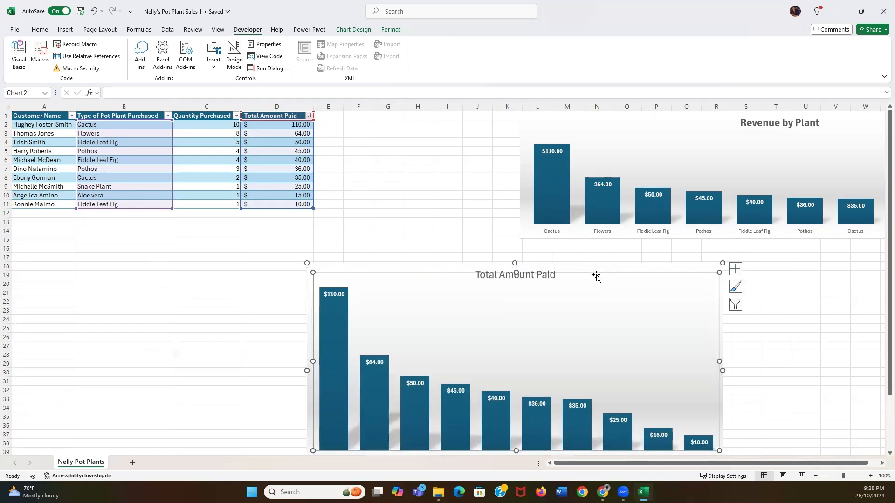
left_click(410, 215)
Change the Pothos amount in D5 to 90.00
left_click(264, 153)
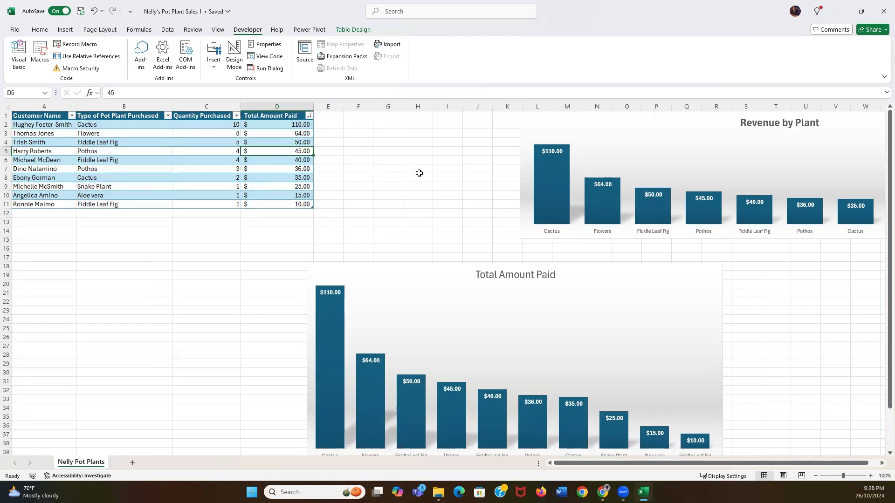
key("BackSpace")
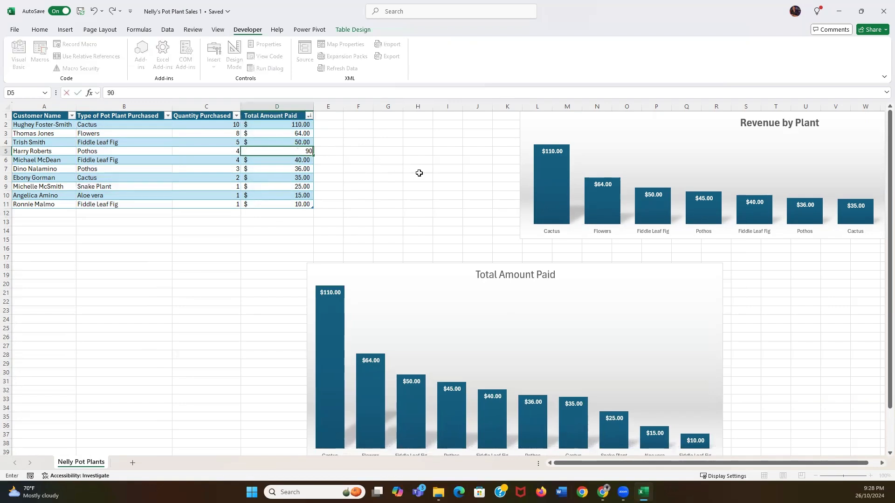
type("90.00")
key("Return")
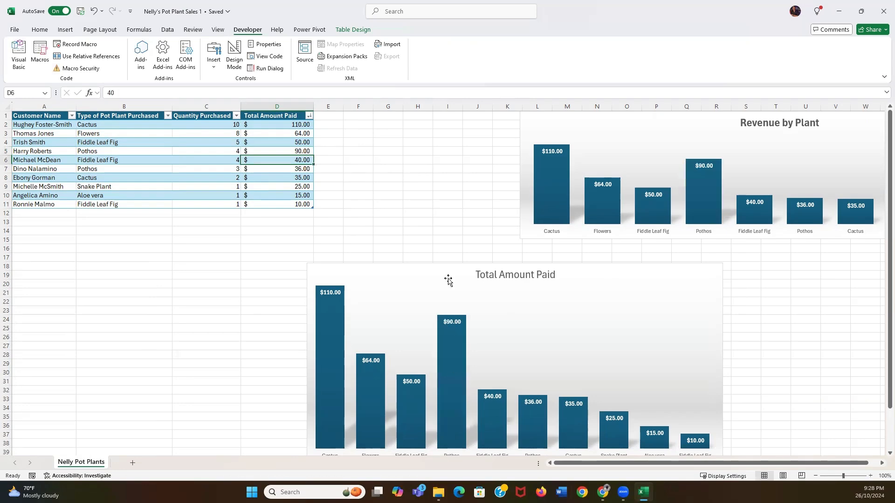
scroll(746, 326, "down", 2)
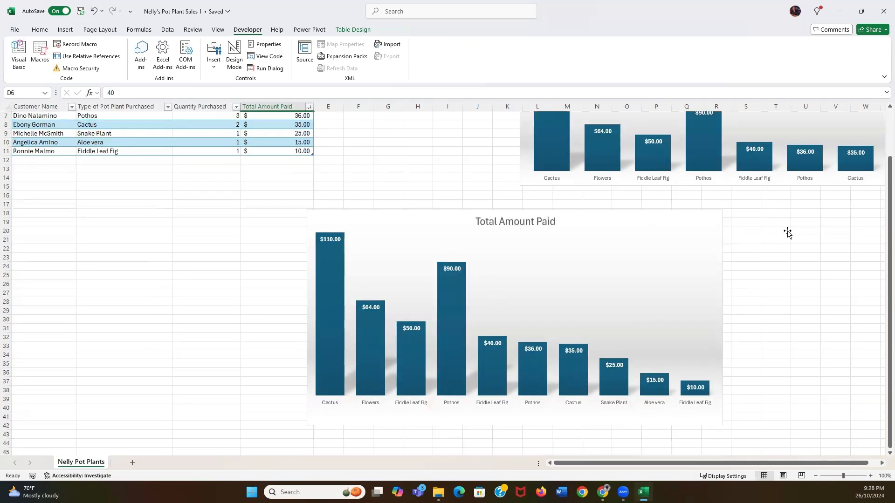
scroll(786, 233, "up", 2)
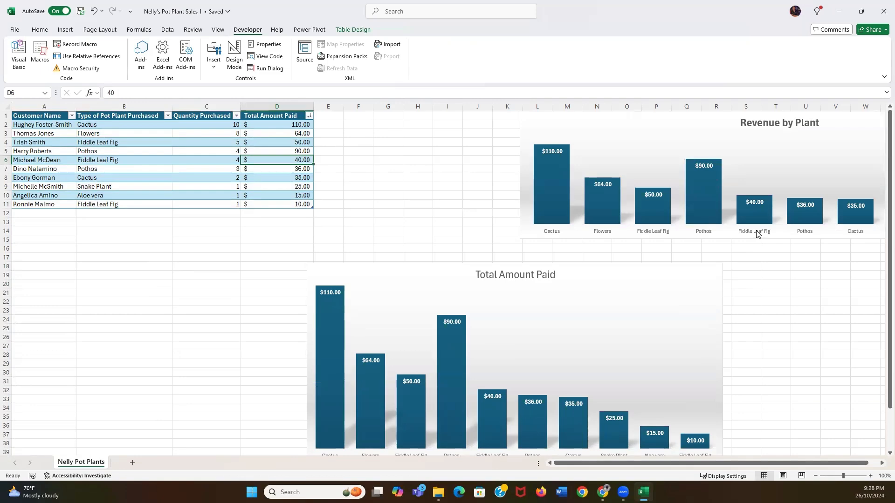
scroll(755, 231, "down", 2)
scroll(727, 231, "up", 2)
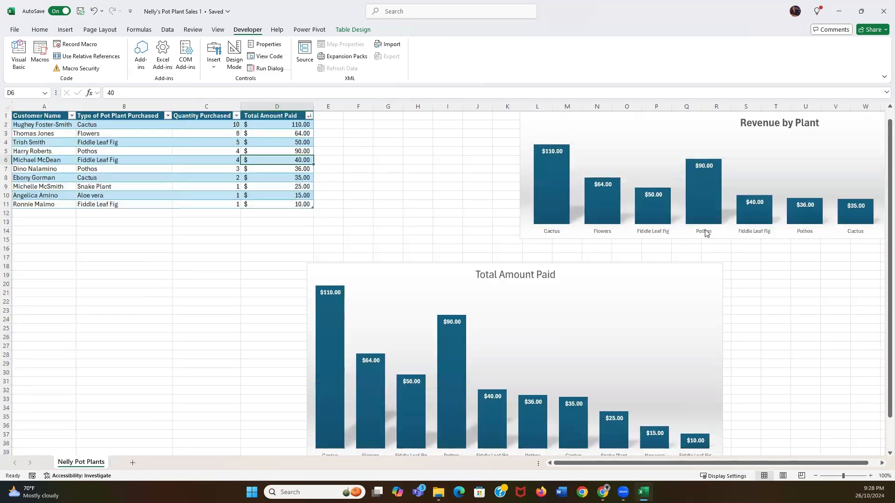
Change the Cactus amount in D2 to 205
left_click(287, 127)
key("BackSpace")
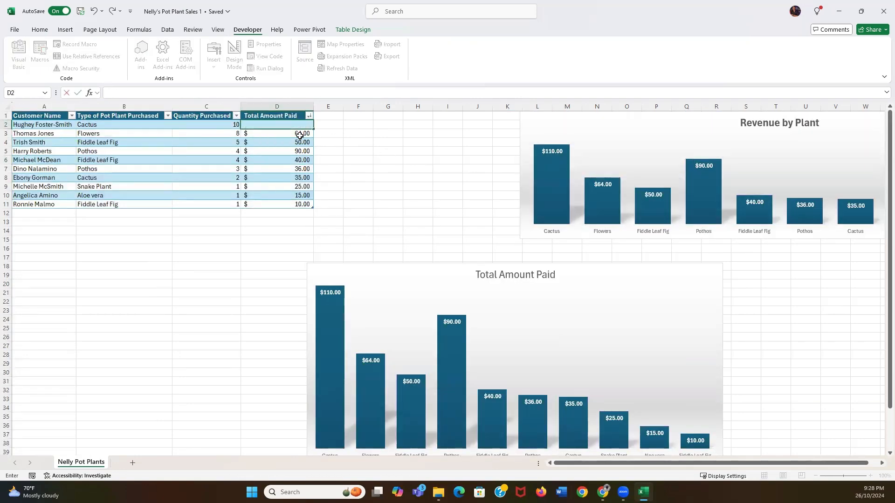
key("Return")
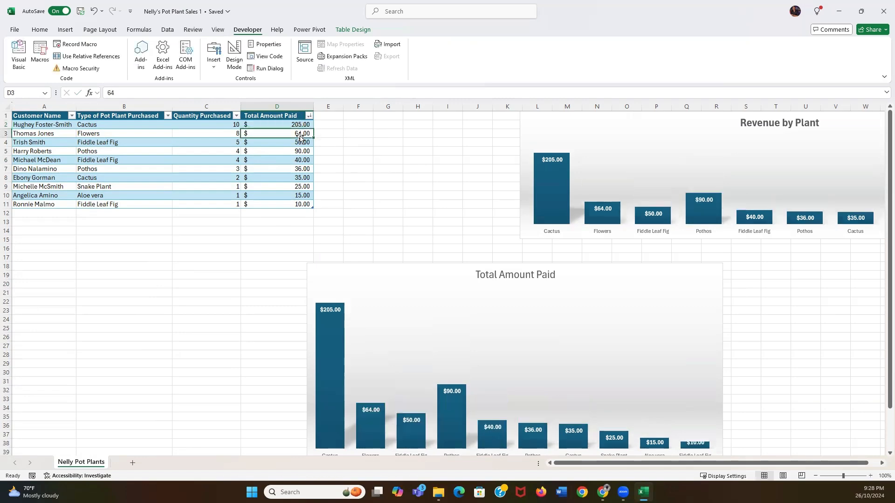
scroll(606, 279, "down", 3)
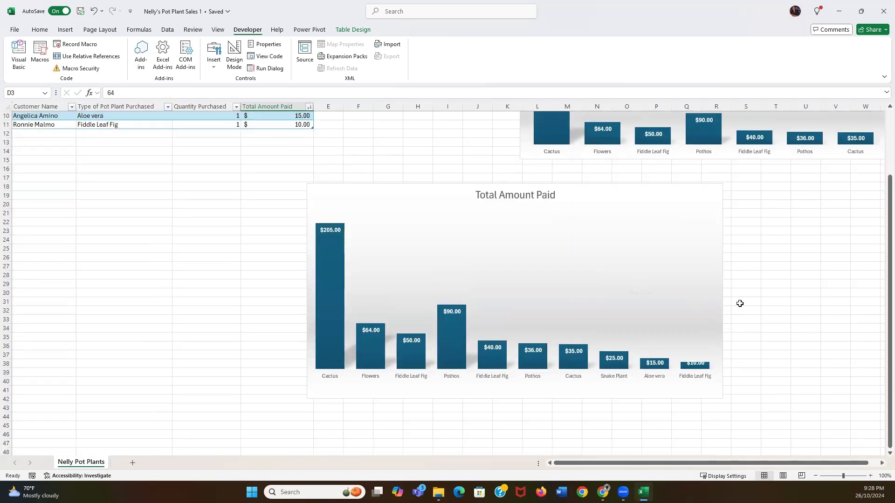
scroll(740, 304, "up", 3)
Check the Total Amount Paid chart shows the taller $205.00 bar, nudging its plot area
left_click(632, 301)
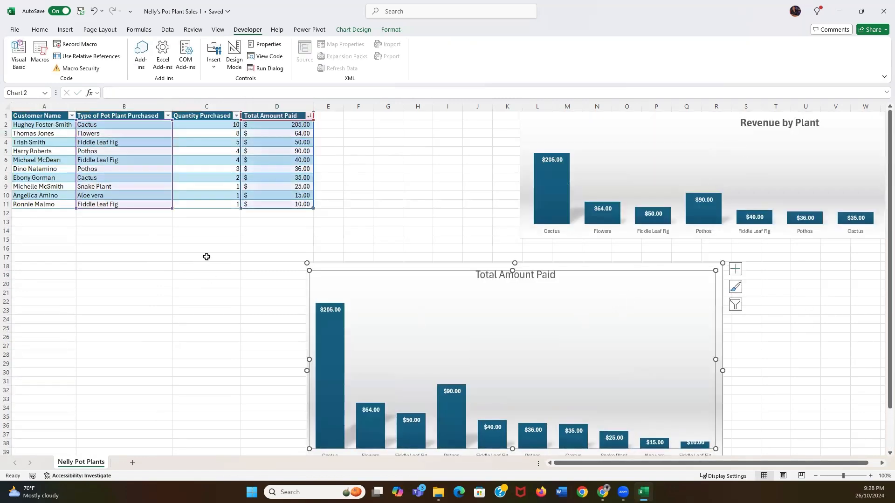
left_click(281, 300)
left_click(427, 215)
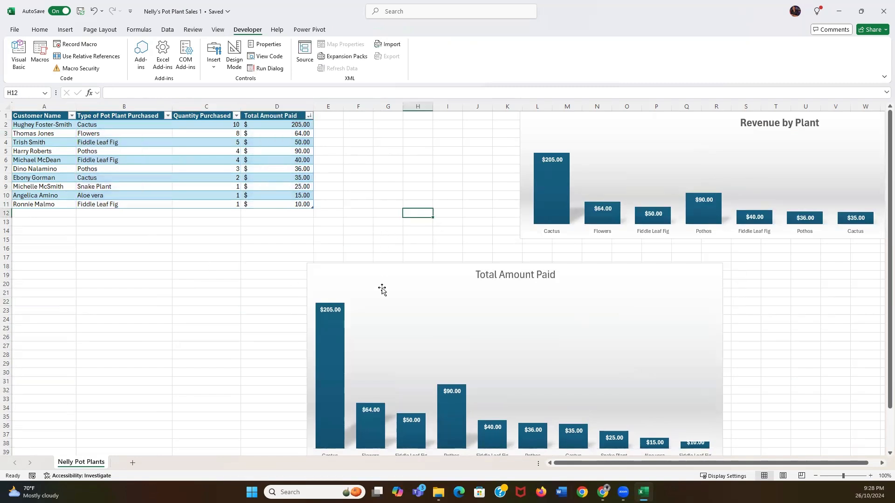
left_click(430, 281)
left_click_drag(423, 278, 417, 277)
left_click(293, 241)
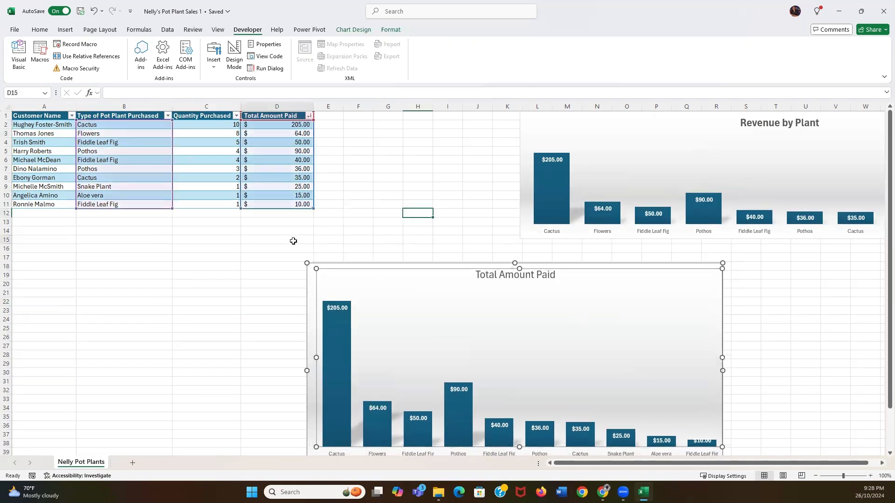
left_click_drag(161, 257, 158, 251)
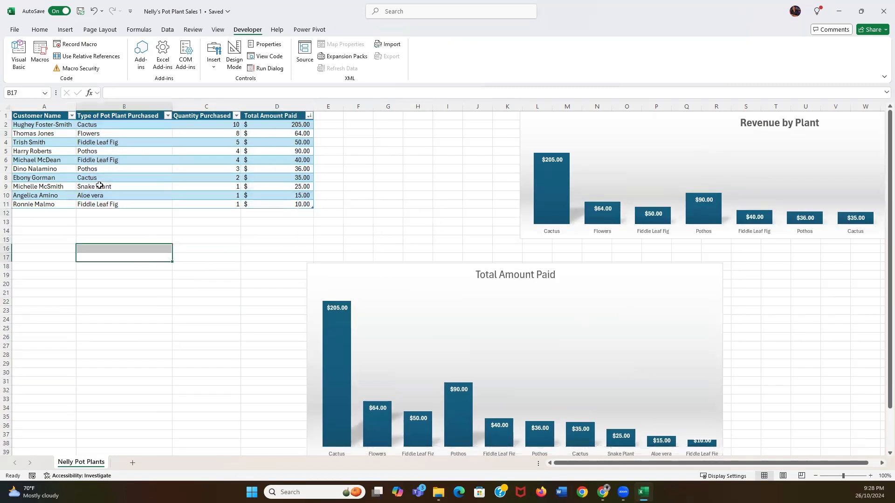
Start recording a new macro named Macro2 with cell A1 selected
left_click(73, 46)
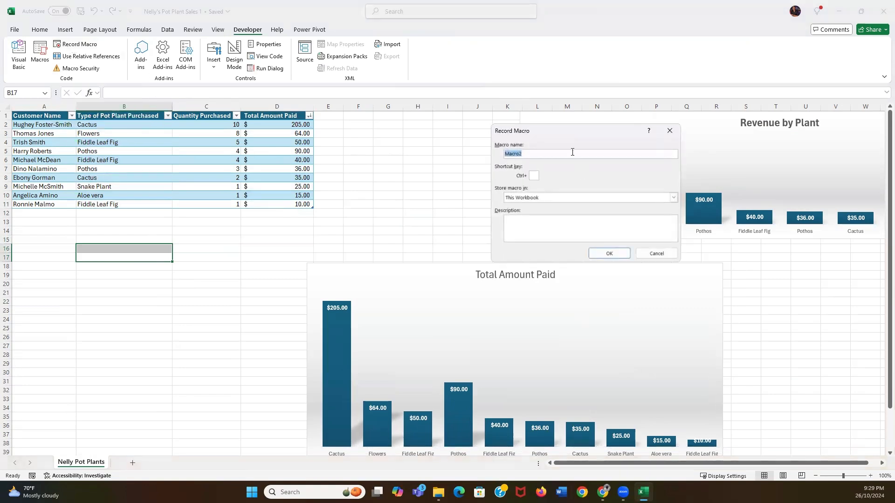
left_click(610, 252)
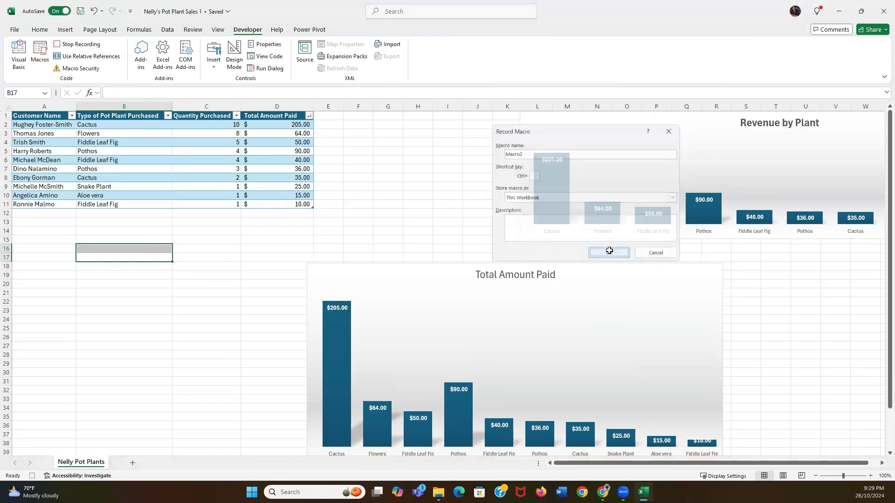
left_click(44, 116)
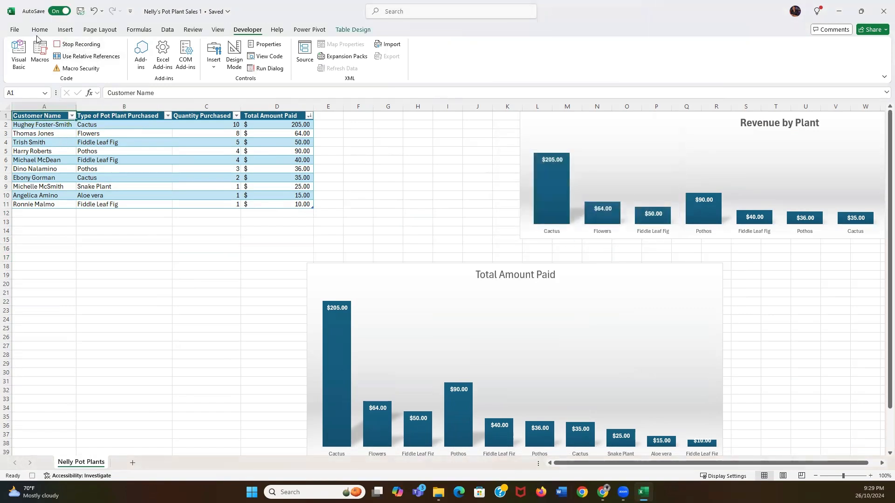
Create an empty PivotTable from the sales range A1:D11 on a new worksheet
left_click(65, 30)
left_click(21, 64)
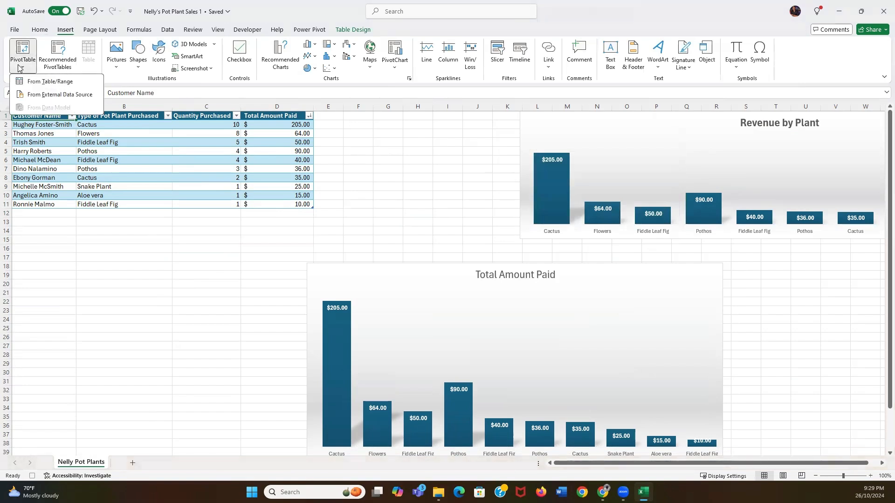
left_click(40, 82)
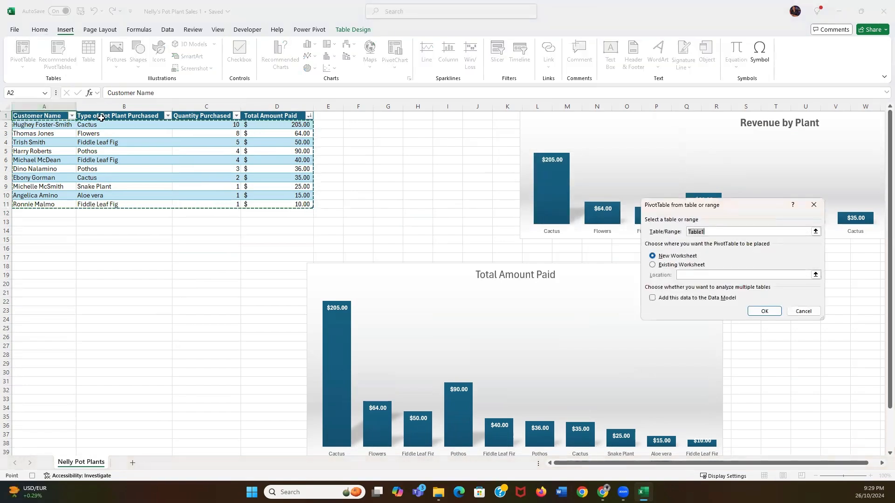
left_click_drag(57, 115, 263, 206)
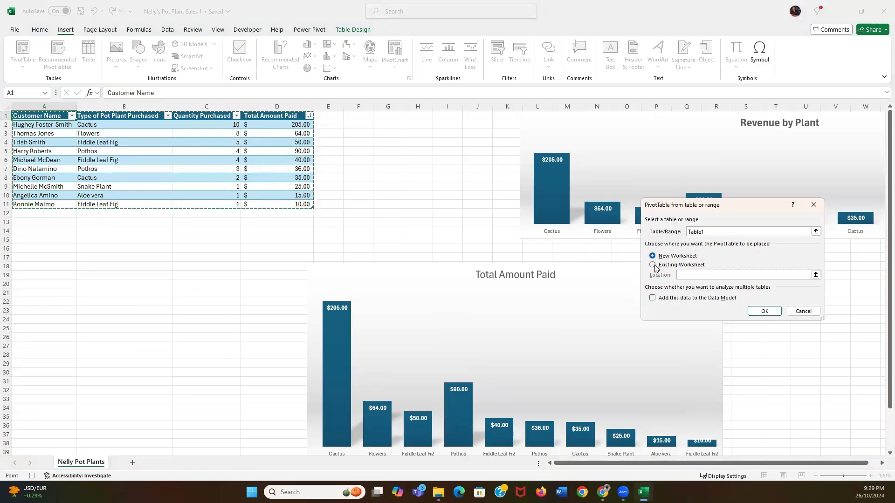
left_click(765, 312)
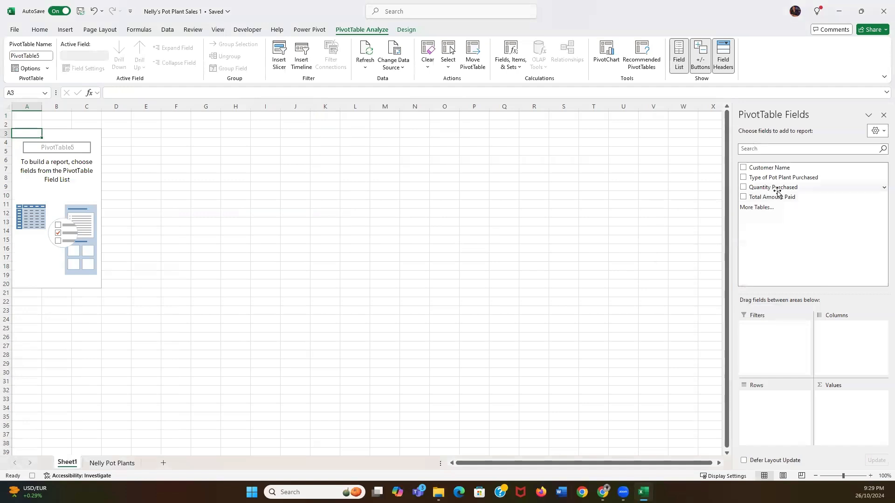
Put Type of Pot Plant Purchased in rows and Sum of Total Amount Paid in values, then select B3:B10
left_click(744, 168)
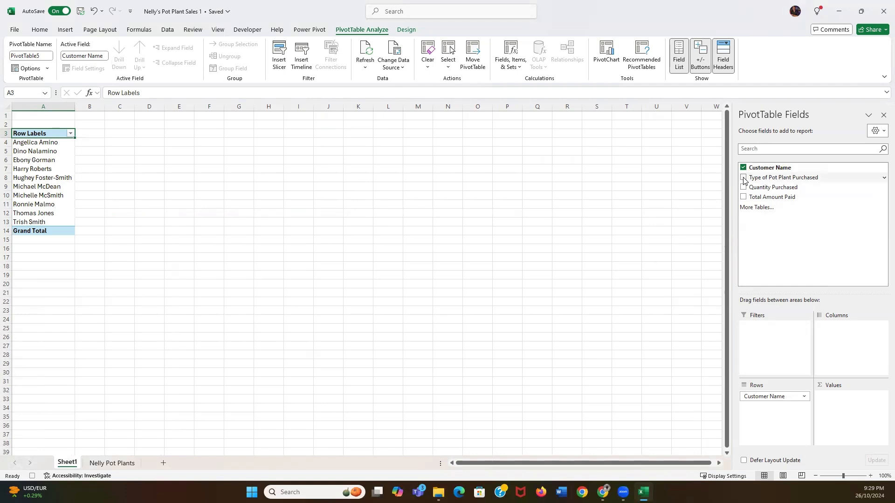
left_click(744, 179)
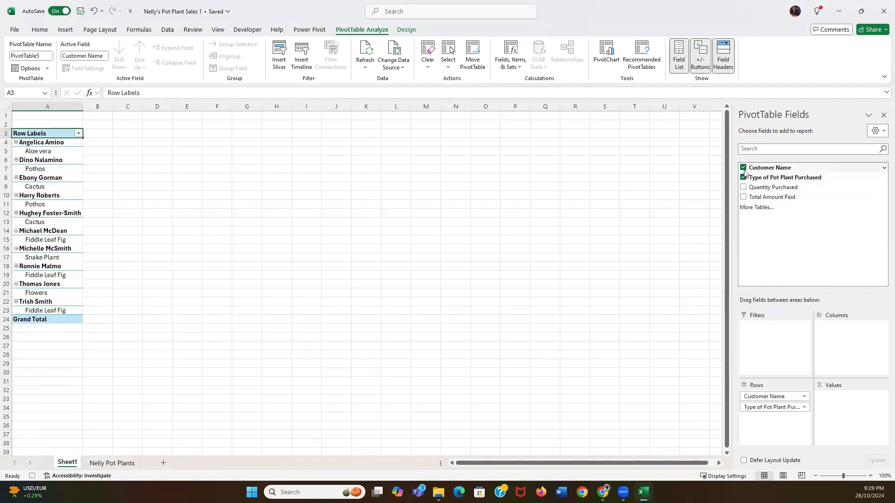
left_click(744, 168)
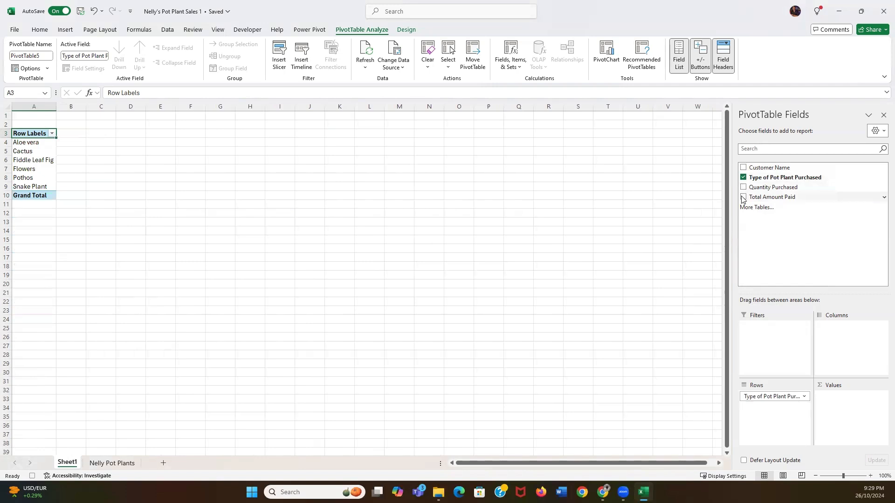
left_click(744, 197)
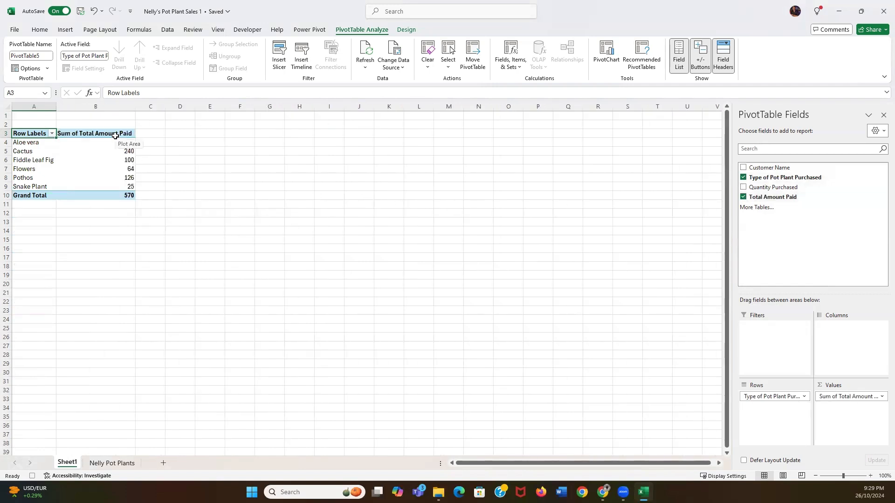
left_click_drag(115, 136, 108, 194)
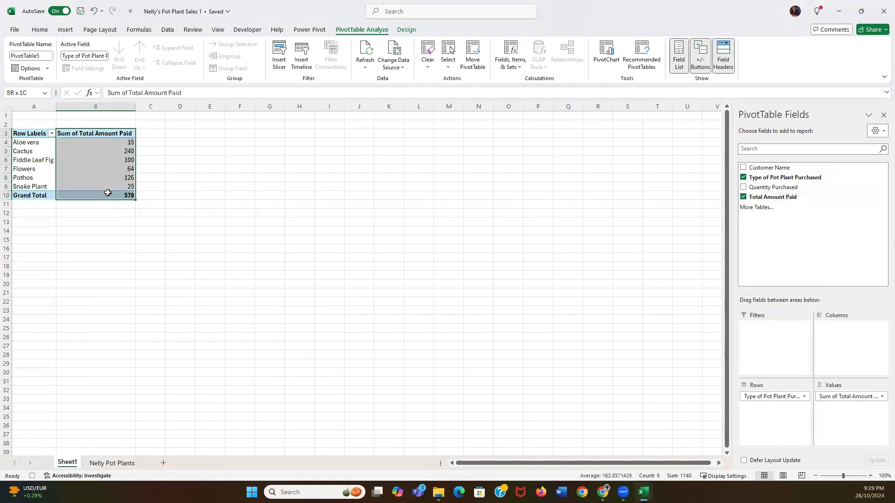
left_click(40, 31)
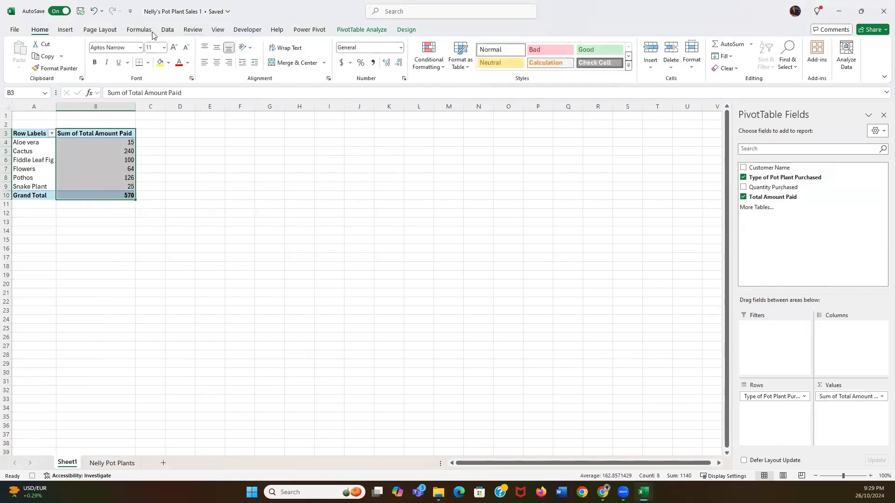
Apply Accounting format to the pivot's revenue values and widen column A to fit the plant names
left_click(400, 47)
left_click(394, 130)
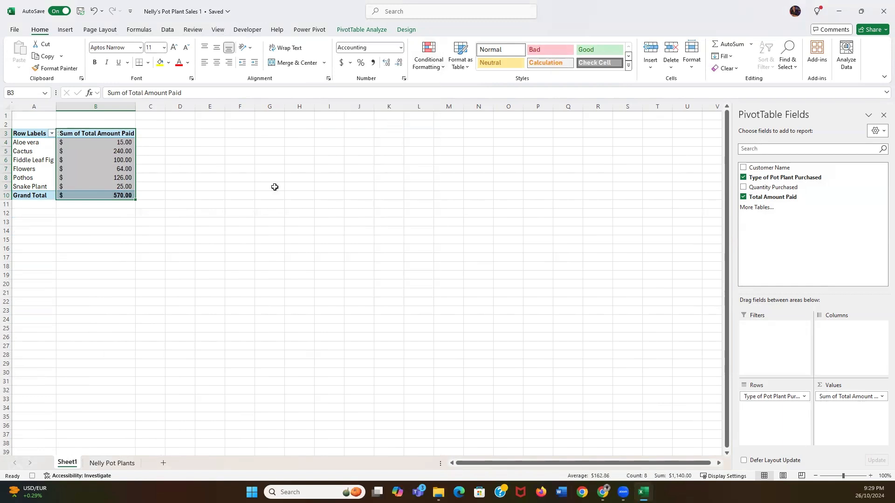
left_click(232, 144)
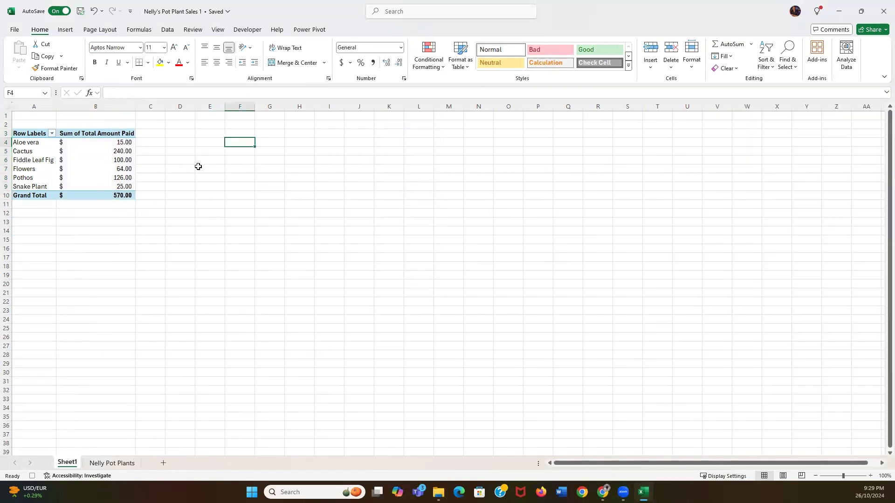
left_click(206, 123)
left_click_drag(56, 107, 98, 107)
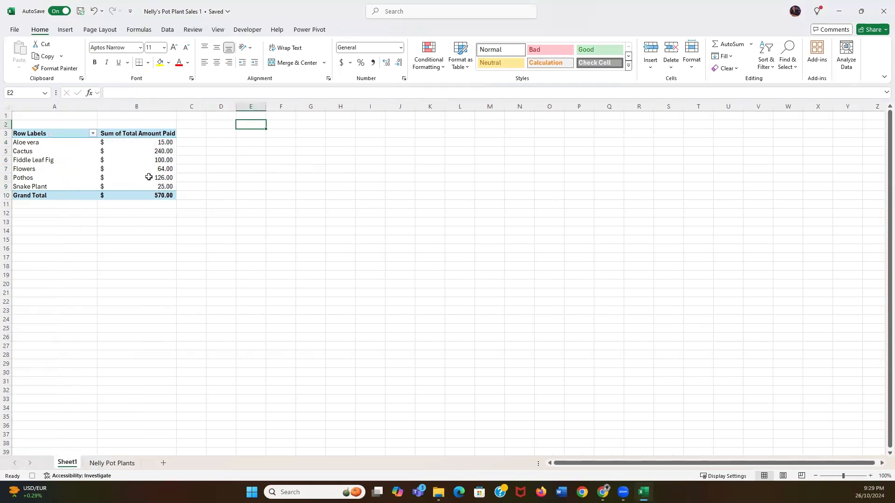
Select the pivot A3:B10 and bring up the PivotChart chart types
left_click_drag(53, 134, 154, 195)
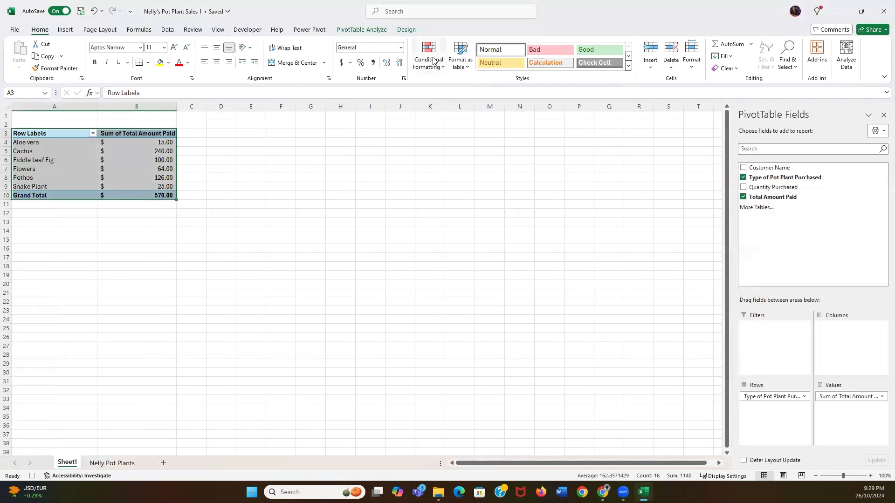
left_click(371, 30)
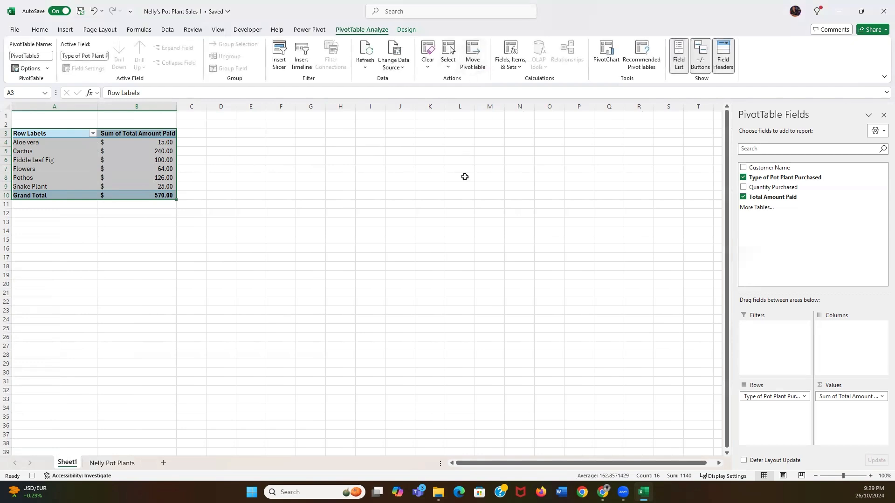
left_click(607, 55)
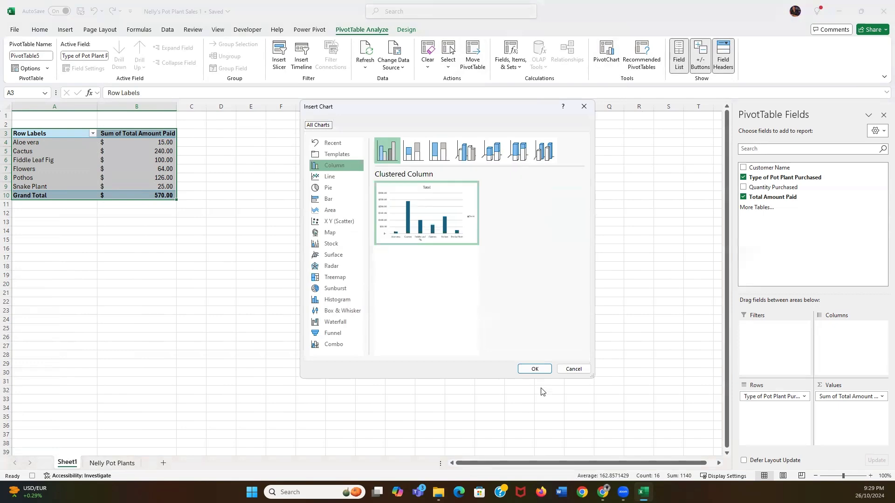
Insert a Clustered Column PivotChart, run Macro3, and move the chart down to rows 28–39
left_click(535, 369)
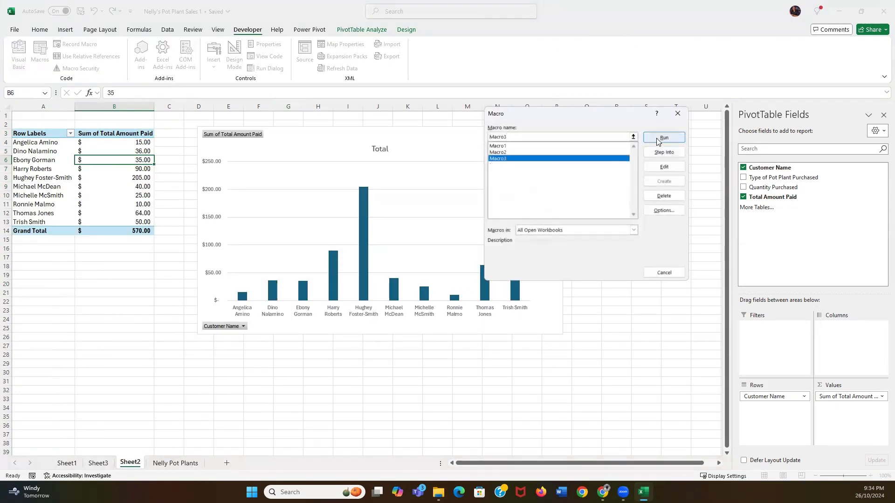
left_click(662, 139)
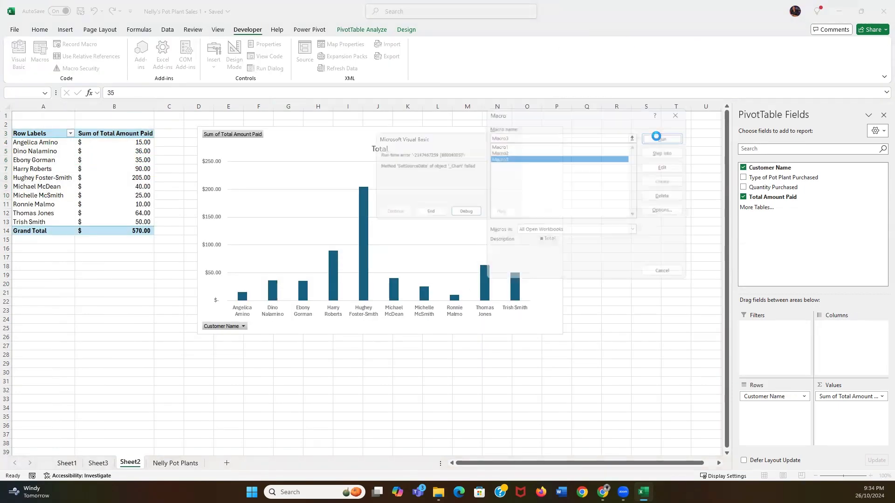
left_click(428, 213)
left_click_drag(368, 227, 219, 362)
scroll(157, 285, "down", 2)
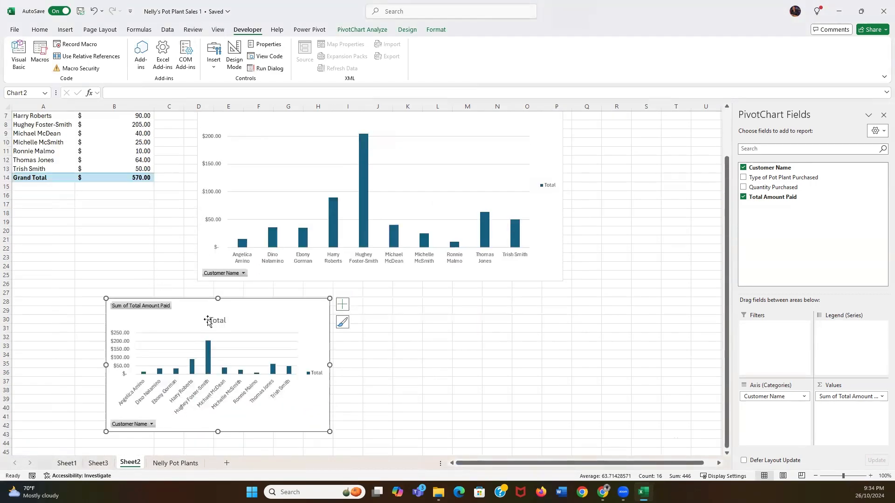
scroll(168, 237, "up", 2)
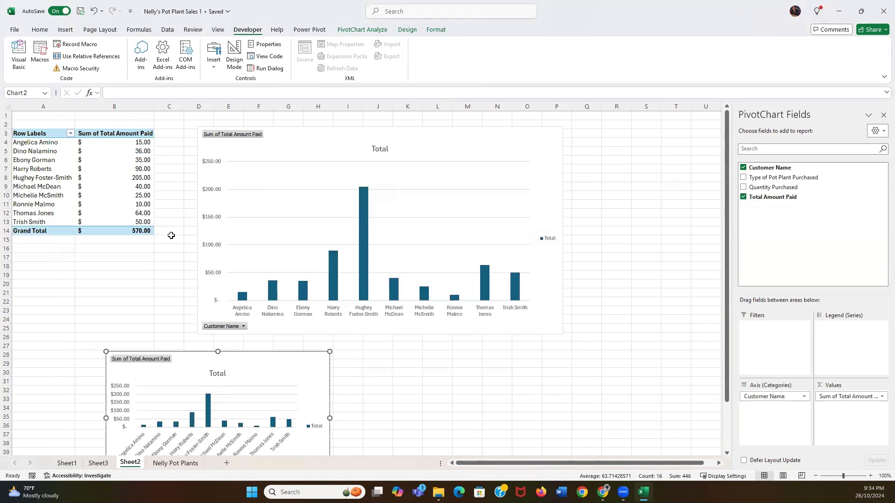
scroll(170, 236, "down", 4)
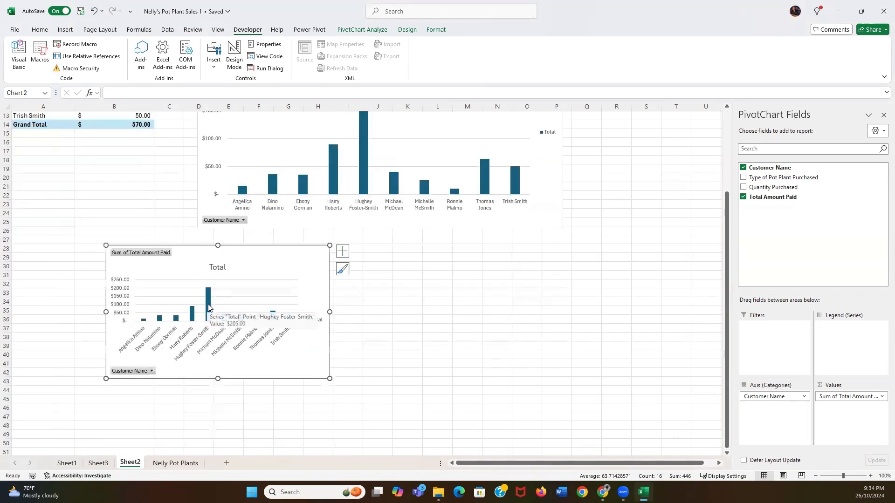
Sort the Total series bars largest to smallest, then enlarge the chart and place it under the top chart
left_click(207, 304)
right_click(207, 304)
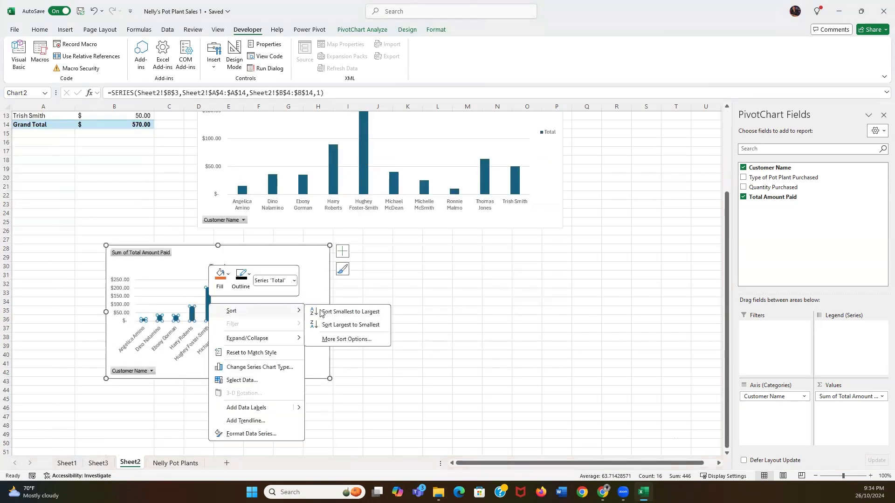
left_click(350, 326)
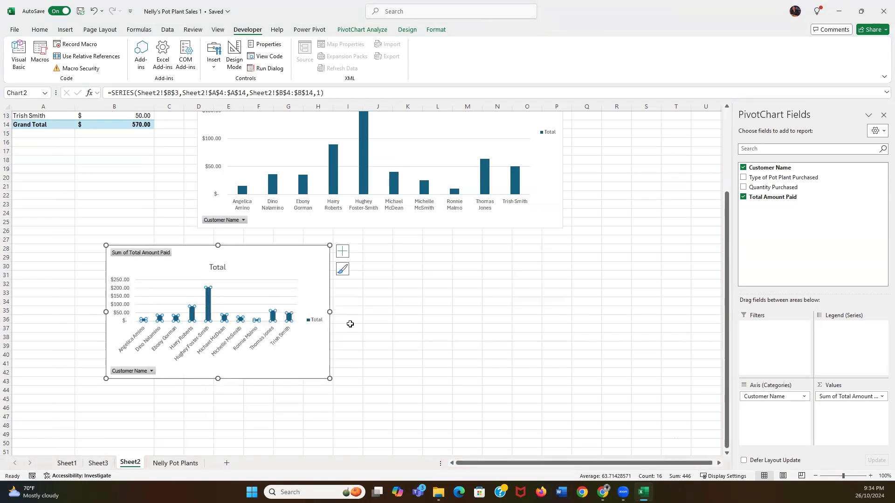
left_click_drag(337, 380, 438, 419)
left_click_drag(313, 254, 404, 246)
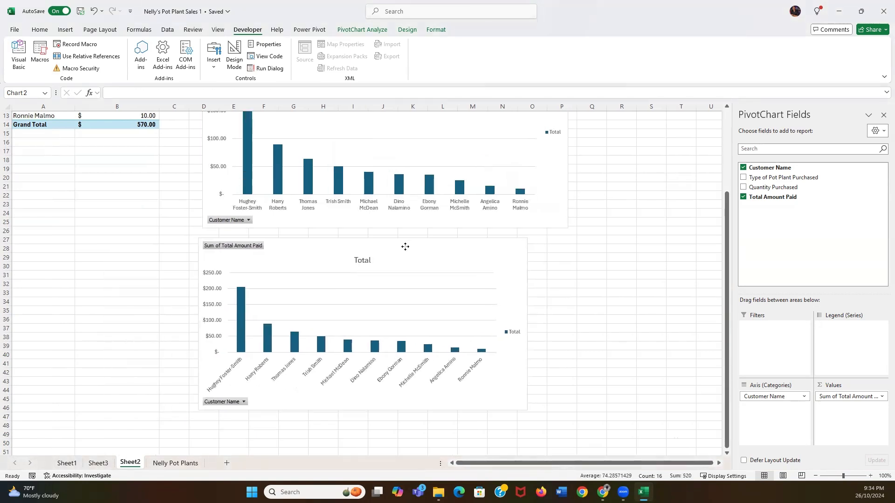
left_click(603, 256)
Return to Sheet1 and select cell B13
scroll(613, 254, "up", 4)
left_click(154, 283)
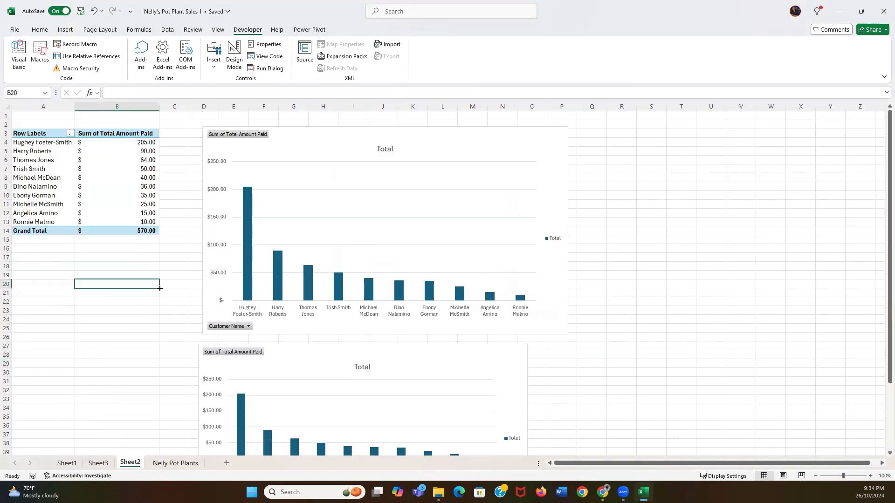
left_click(67, 463)
left_click(116, 222)
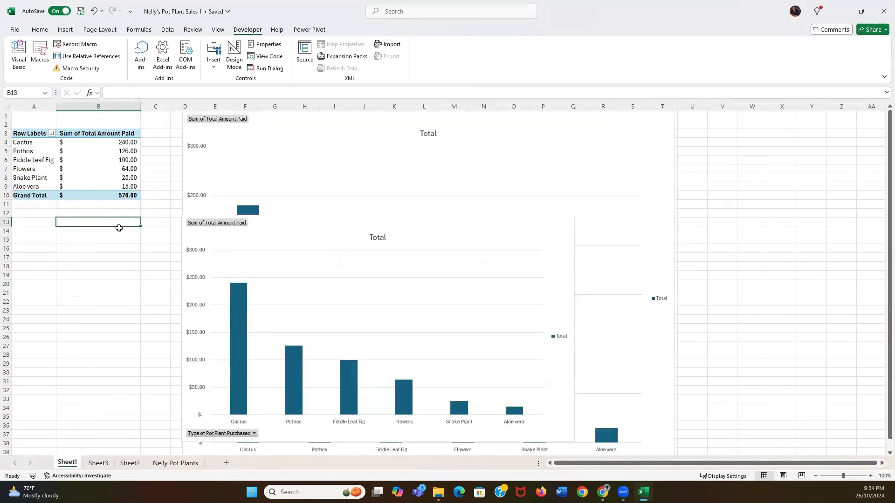